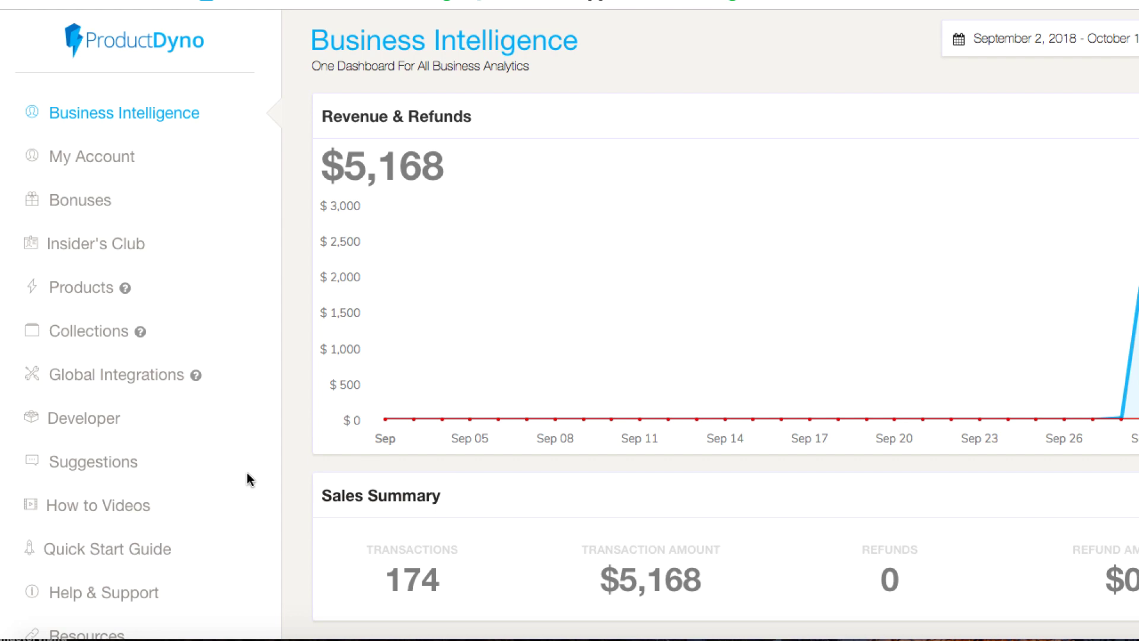
# Step: Start a new advanced product named 'Demo product 1'
pyautogui.click(97, 291)
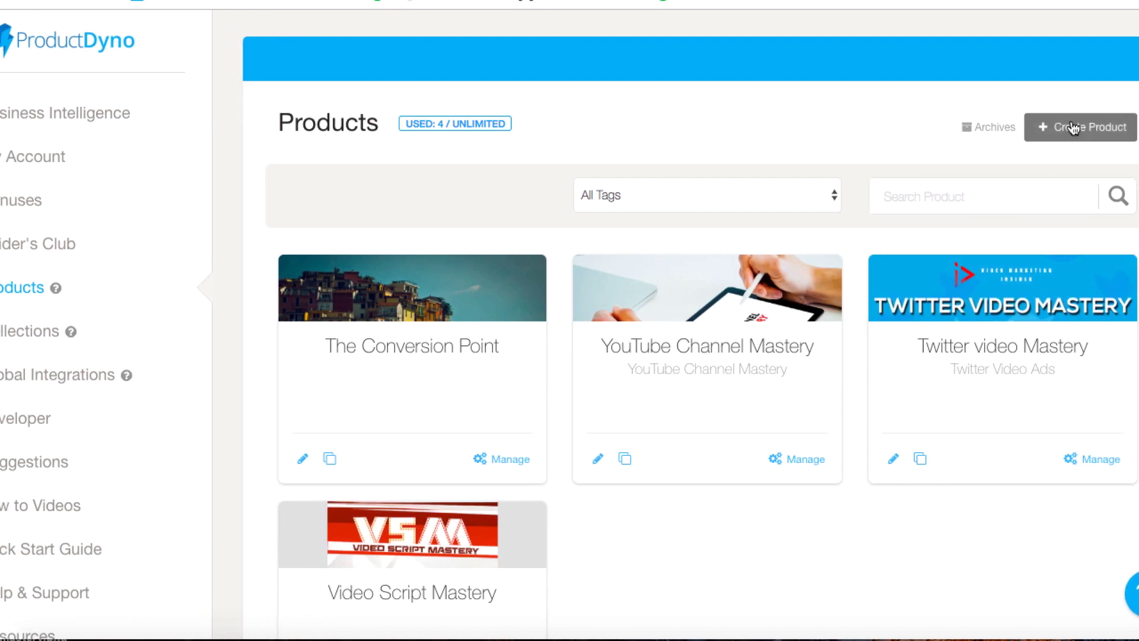
pyautogui.click(1071, 131)
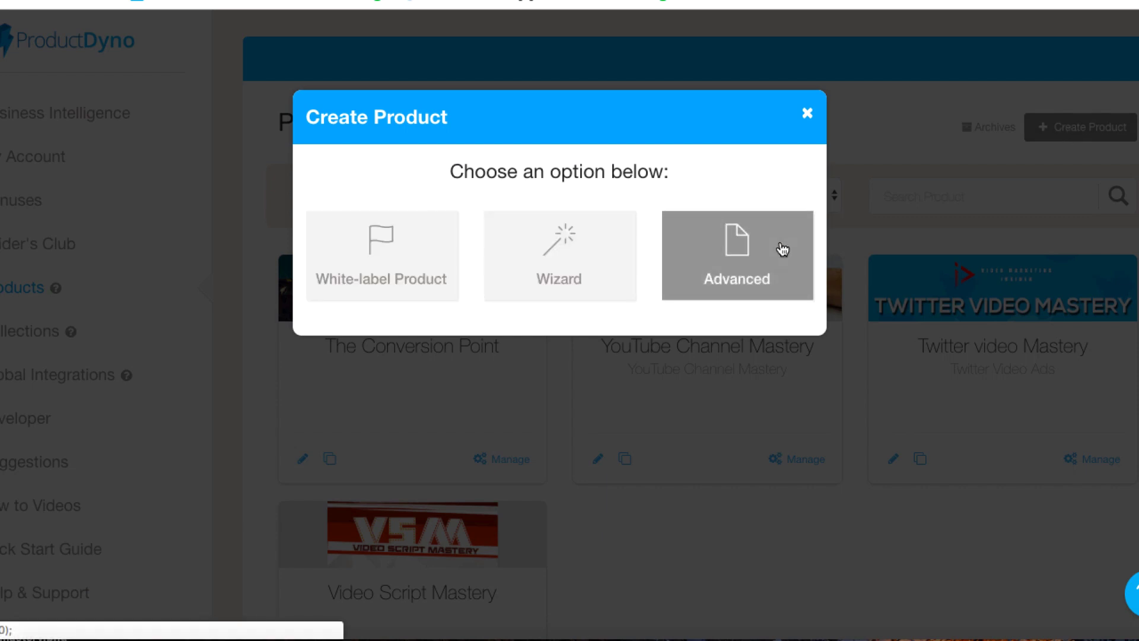
pyautogui.click(549, 249)
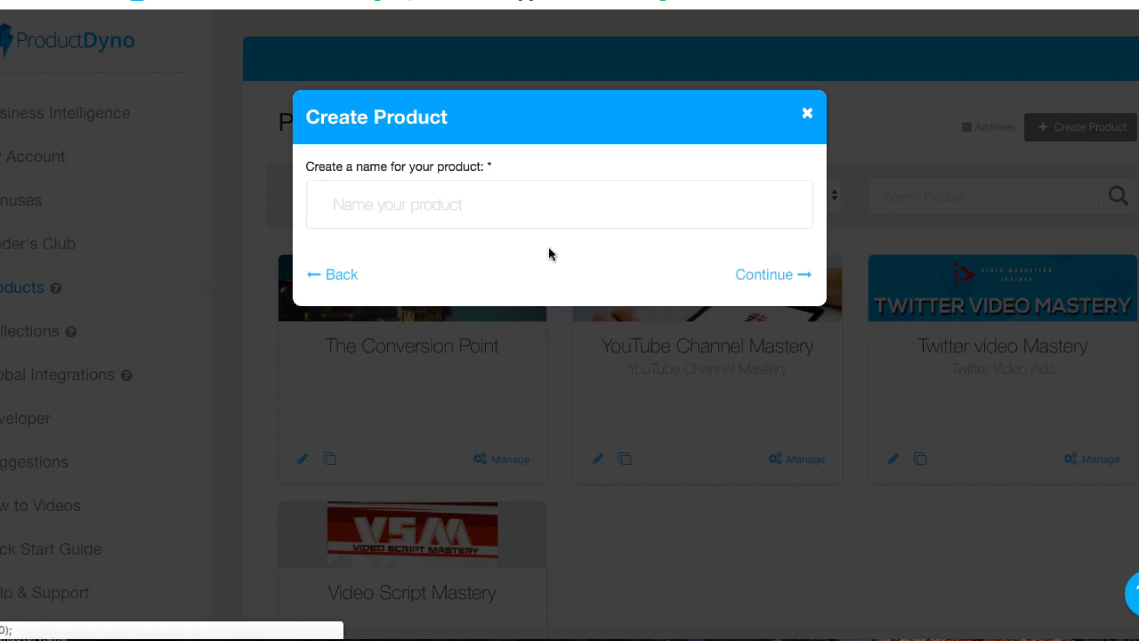
pyautogui.click(448, 200)
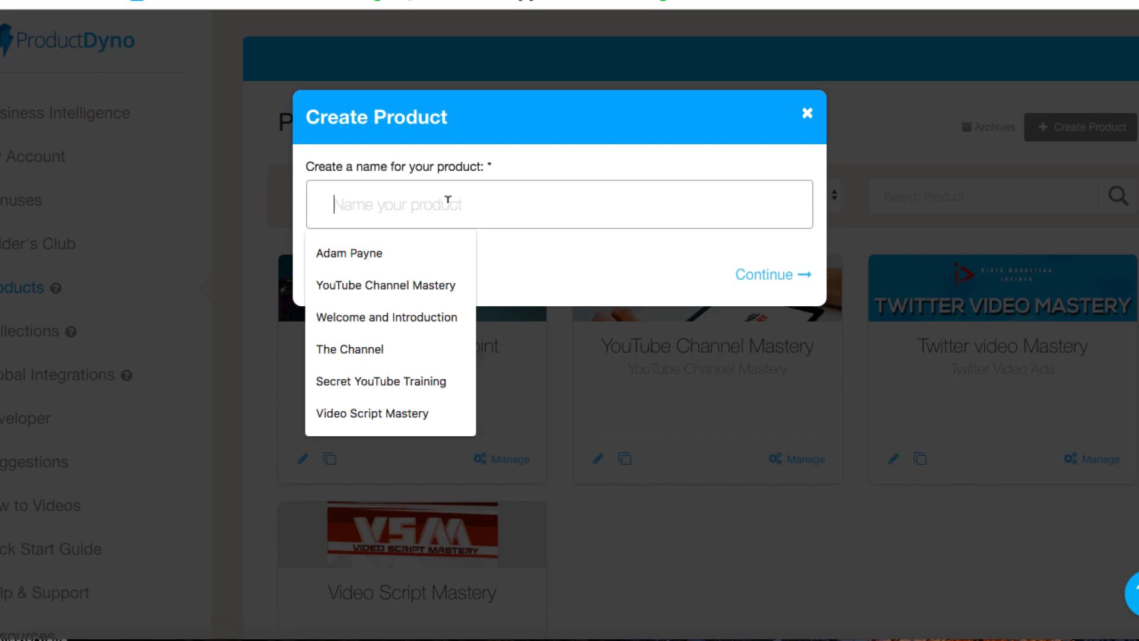
pyautogui.write('Demo ')
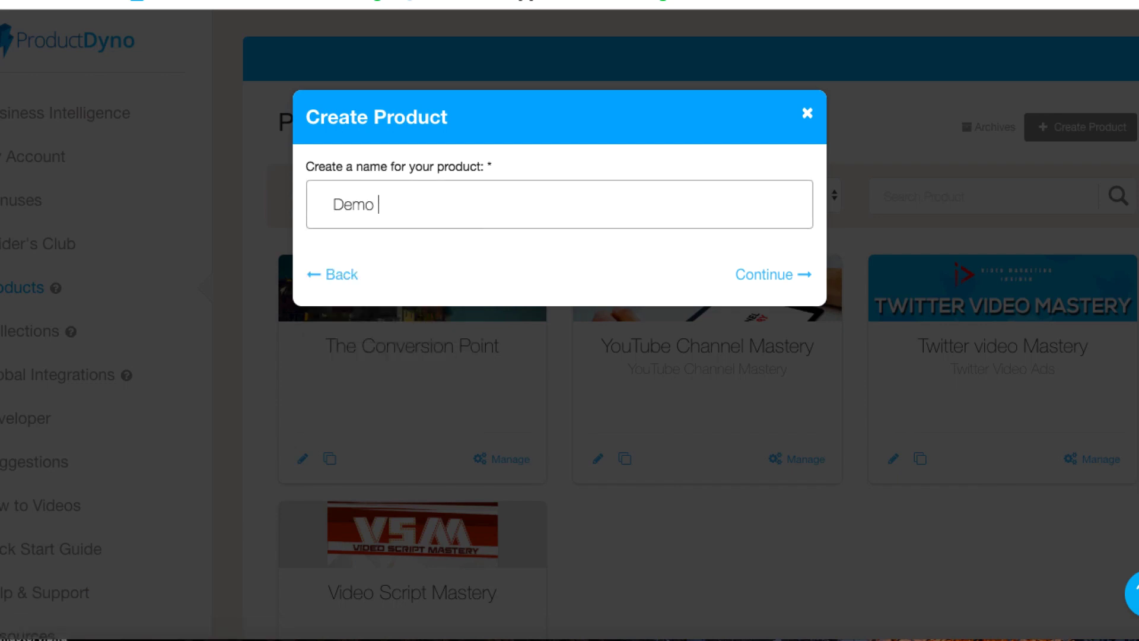
pyautogui.write('product 1')
pyautogui.click(771, 278)
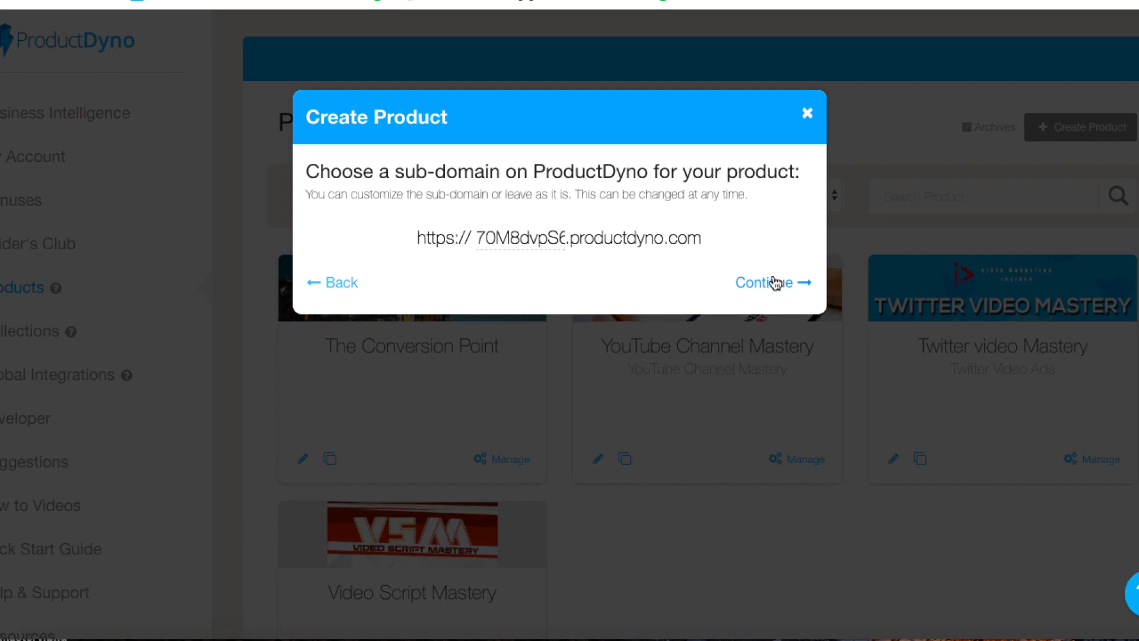
# Step: Keep the suggested sub-domain, paid access and ProductDyno hosting, and skip the logo
pyautogui.click(767, 284)
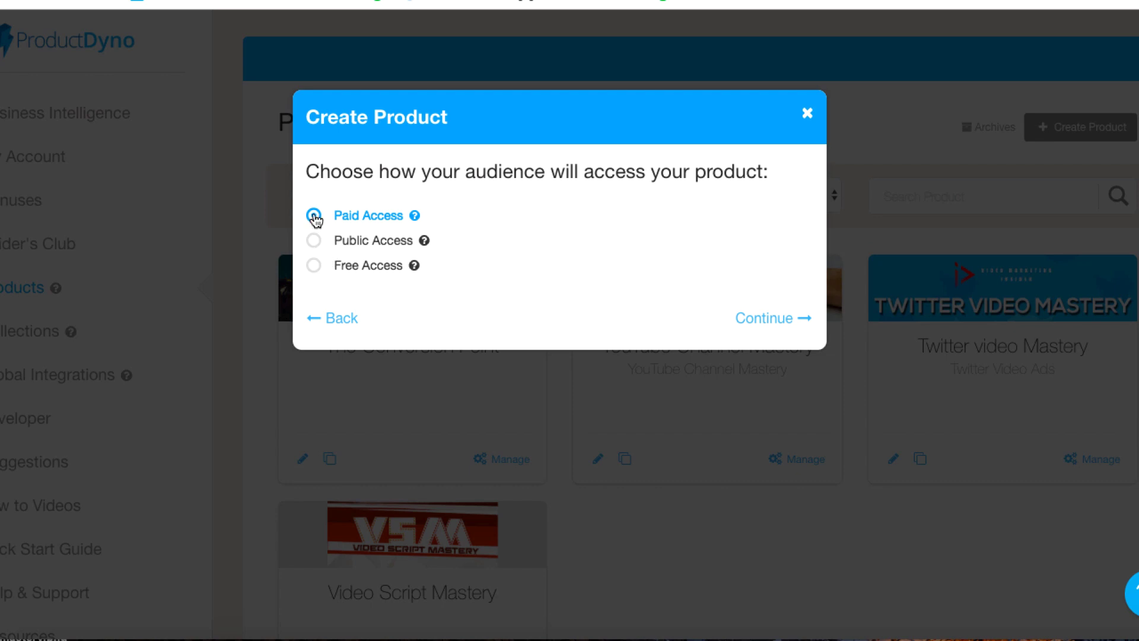
pyautogui.click(781, 322)
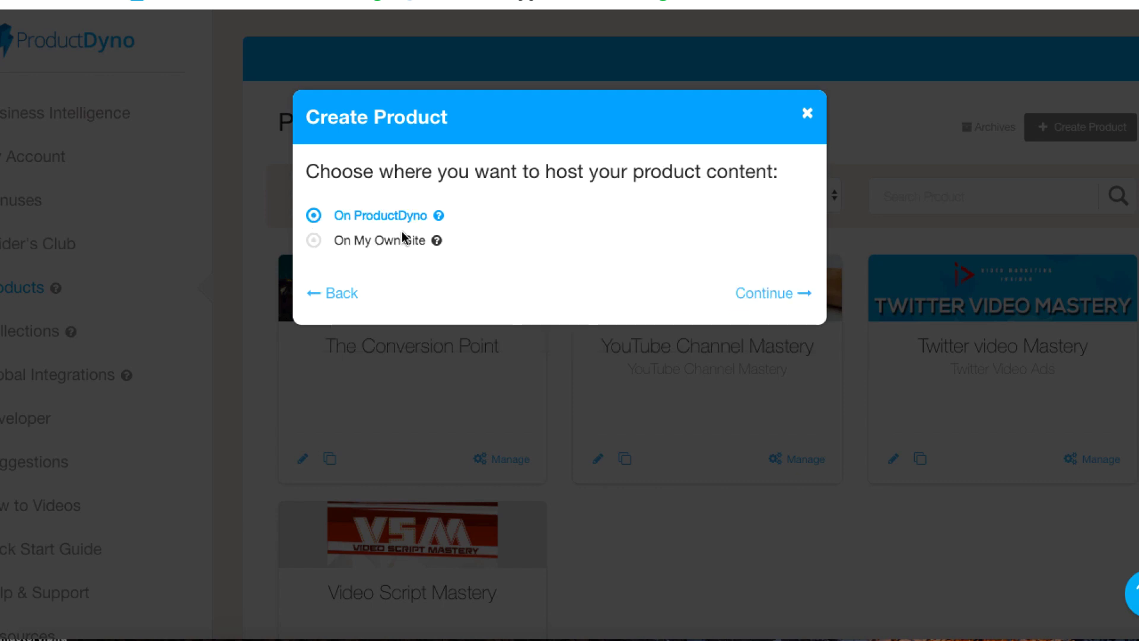
pyautogui.click(756, 301)
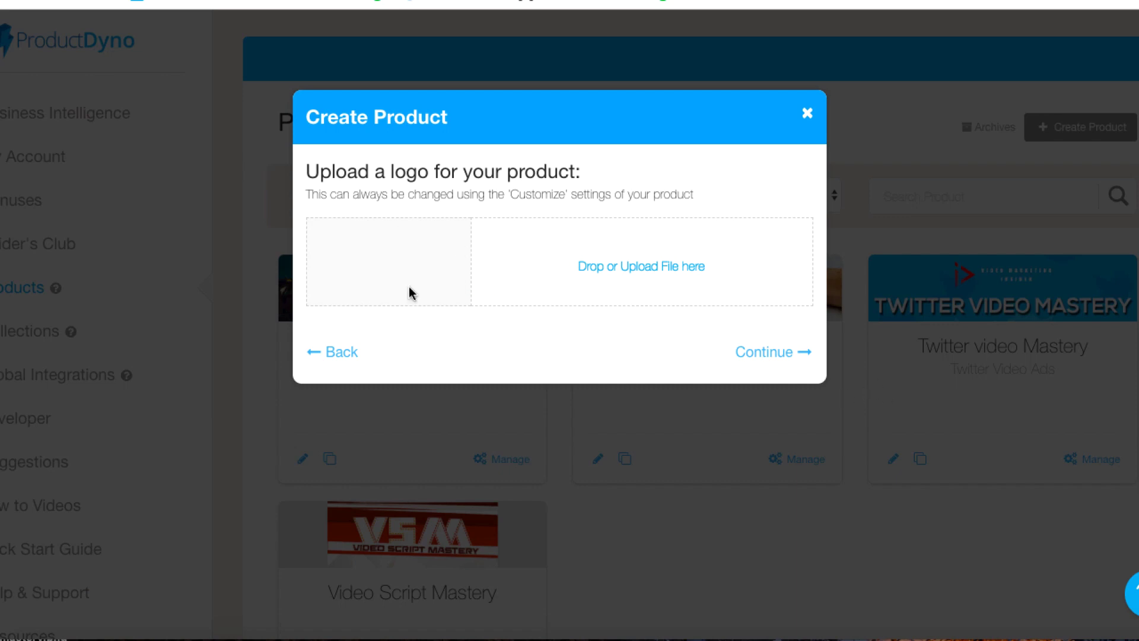
pyautogui.click(774, 353)
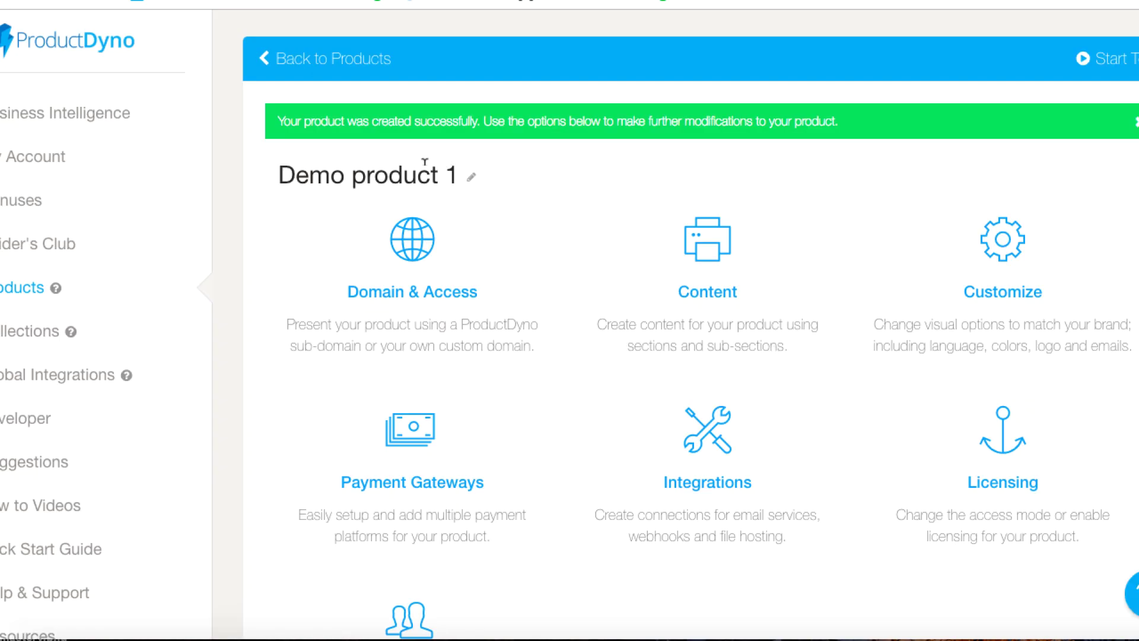
# Step: In Domain & Access, replace the random sub-domain with a custom demo1 sub-domain and save
pyautogui.click(412, 259)
pyautogui.scroll(-3, 681, 325)
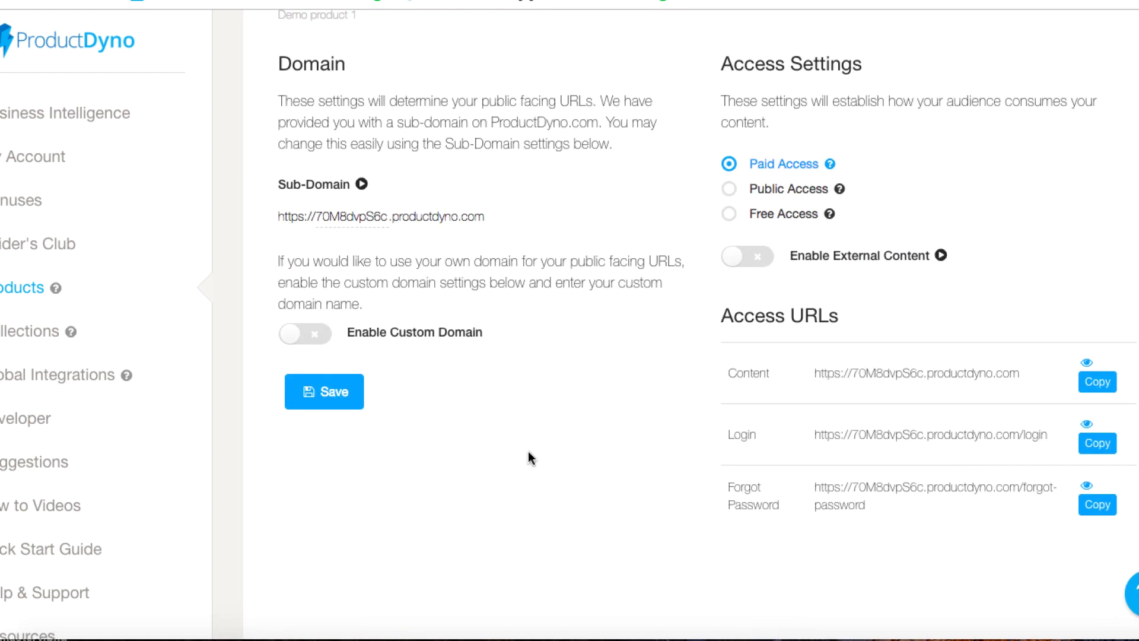
pyautogui.scroll(3, 486, 447)
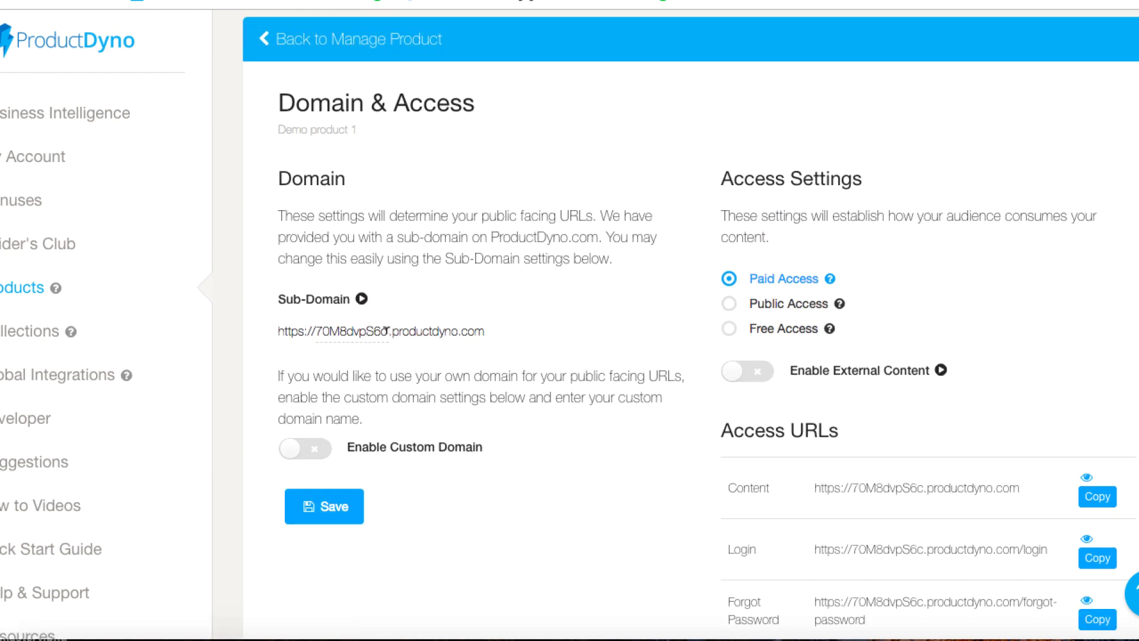
pyautogui.moveTo(386, 330); pyautogui.dragTo(318, 330)
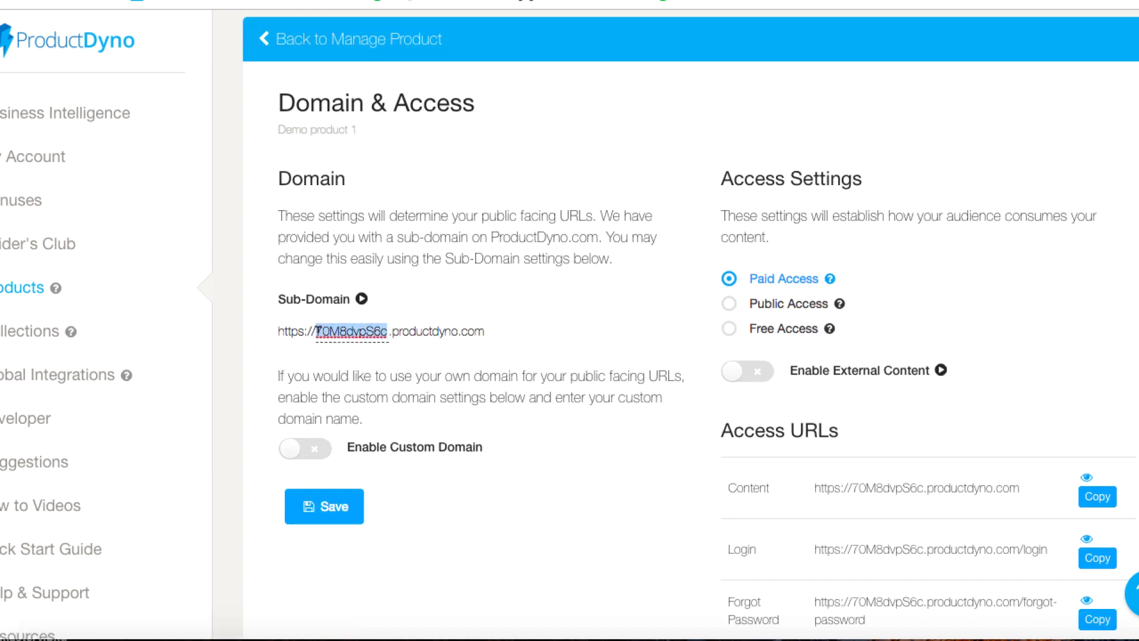
pyautogui.write('demo1')
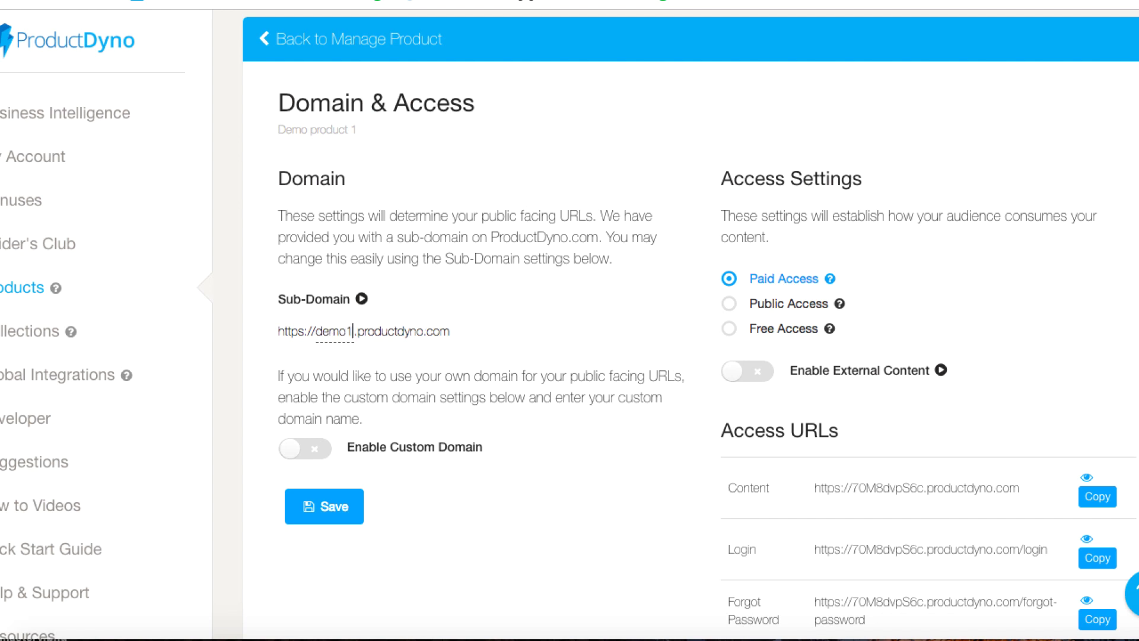
pyautogui.write('-adam')
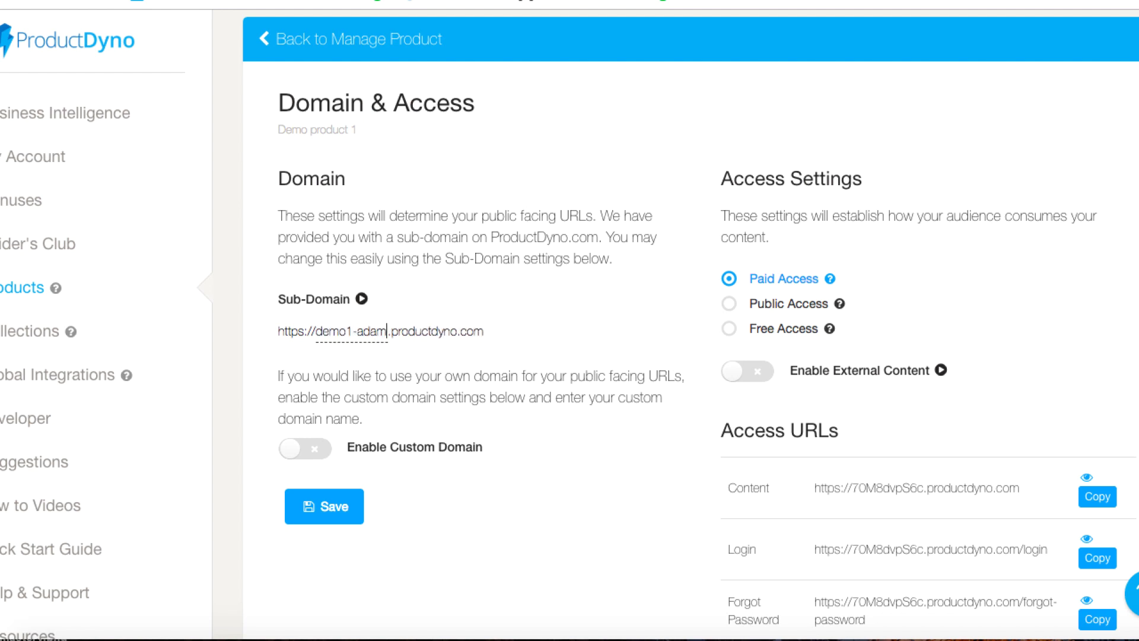
pyautogui.click(326, 506)
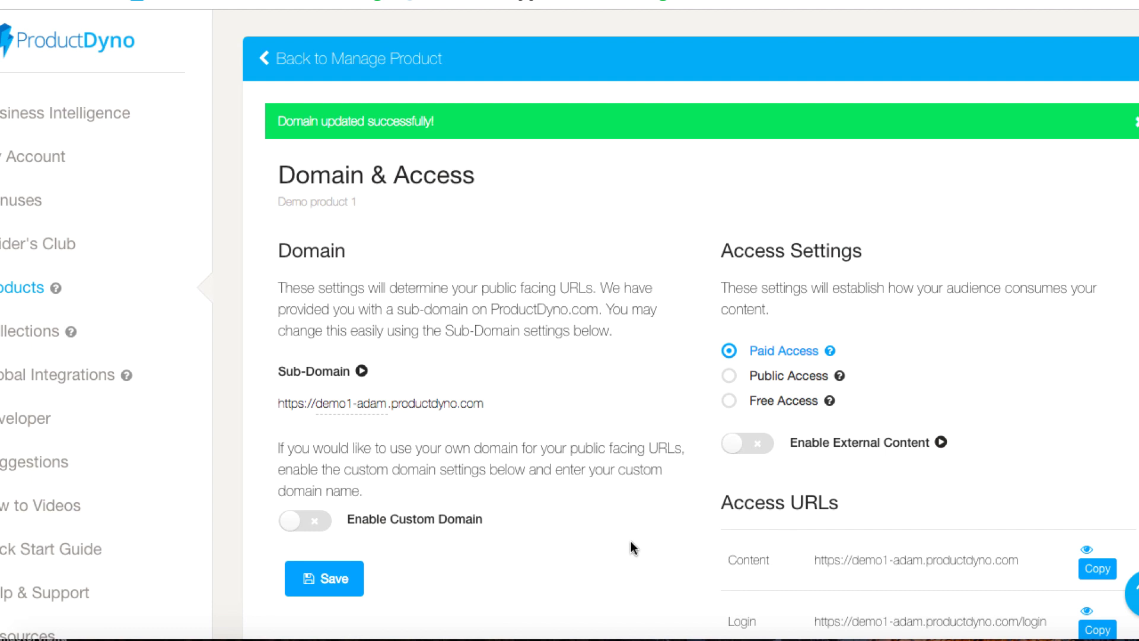
pyautogui.scroll(-2, 633, 547)
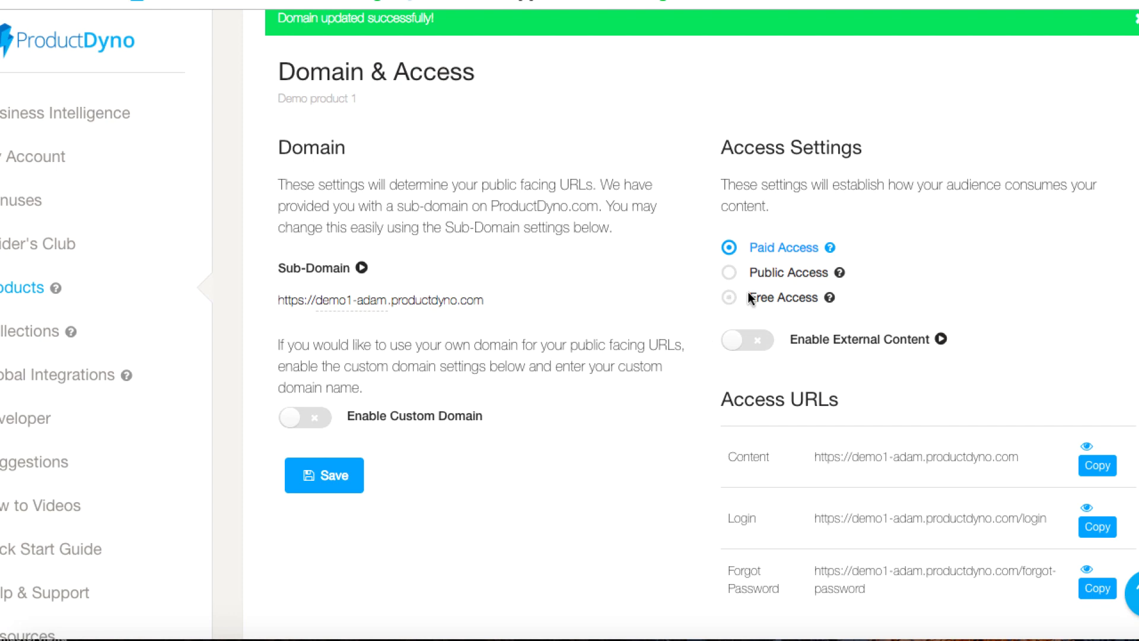
pyautogui.scroll(2, 557, 408)
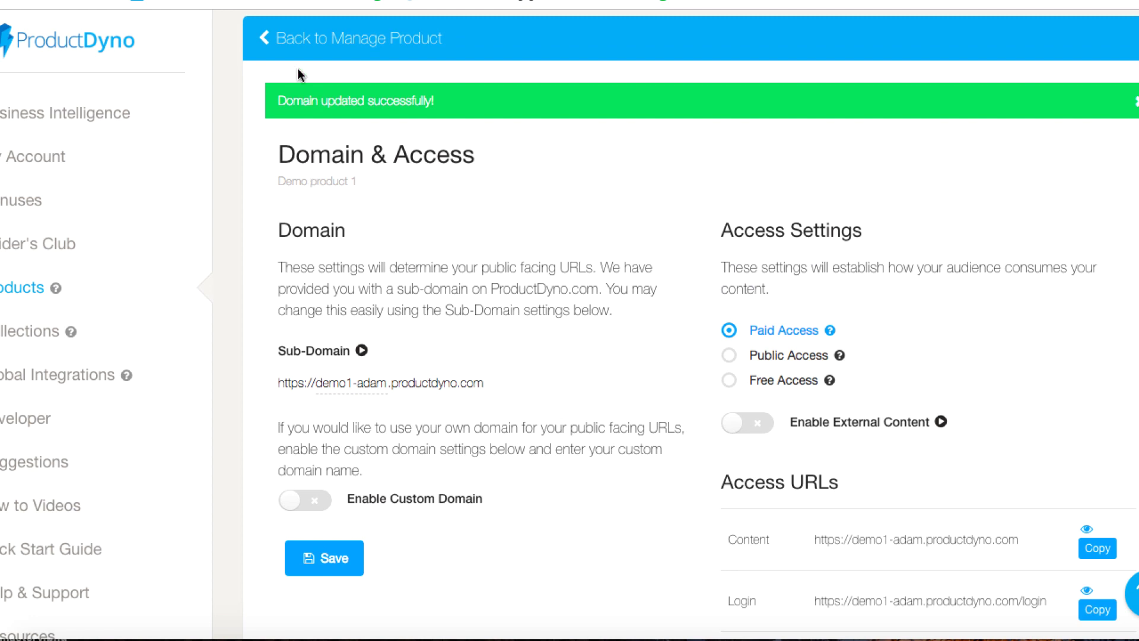
# Step: Delete the email CTR and Wordpress plugin sample sections, then edit the remaining Adobe X section
pyautogui.click(279, 42)
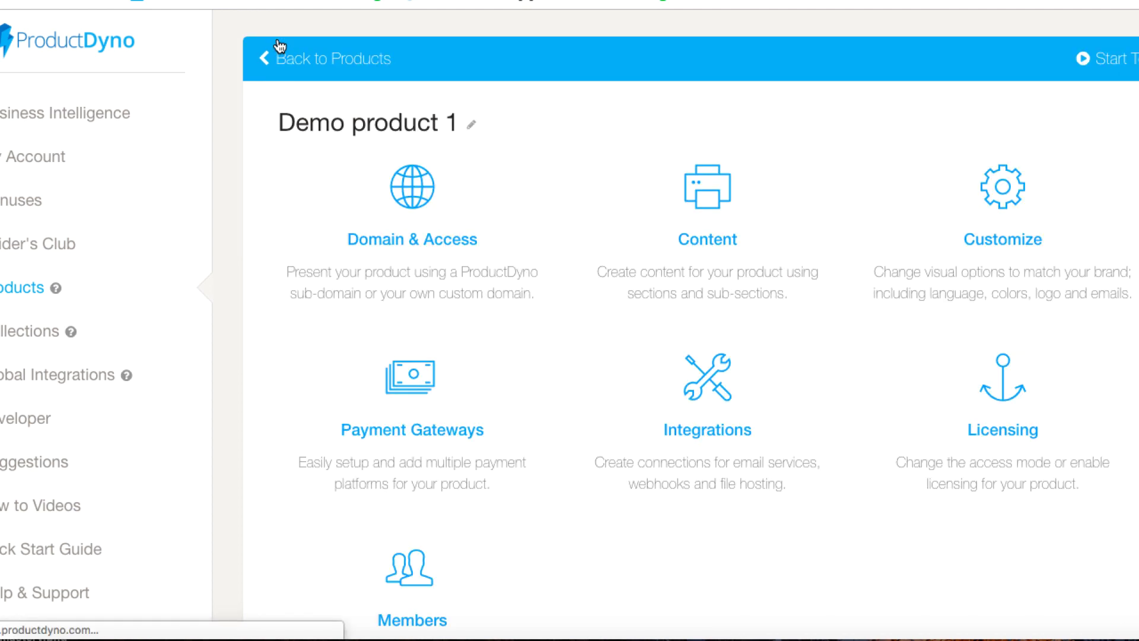
pyautogui.click(712, 205)
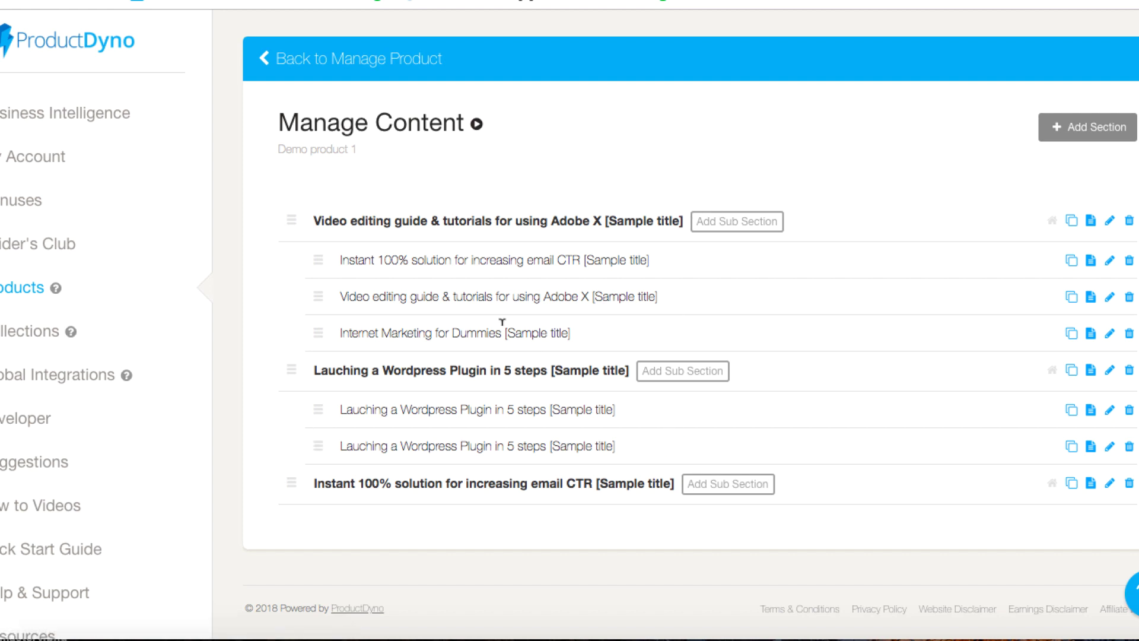
pyautogui.click(1129, 483)
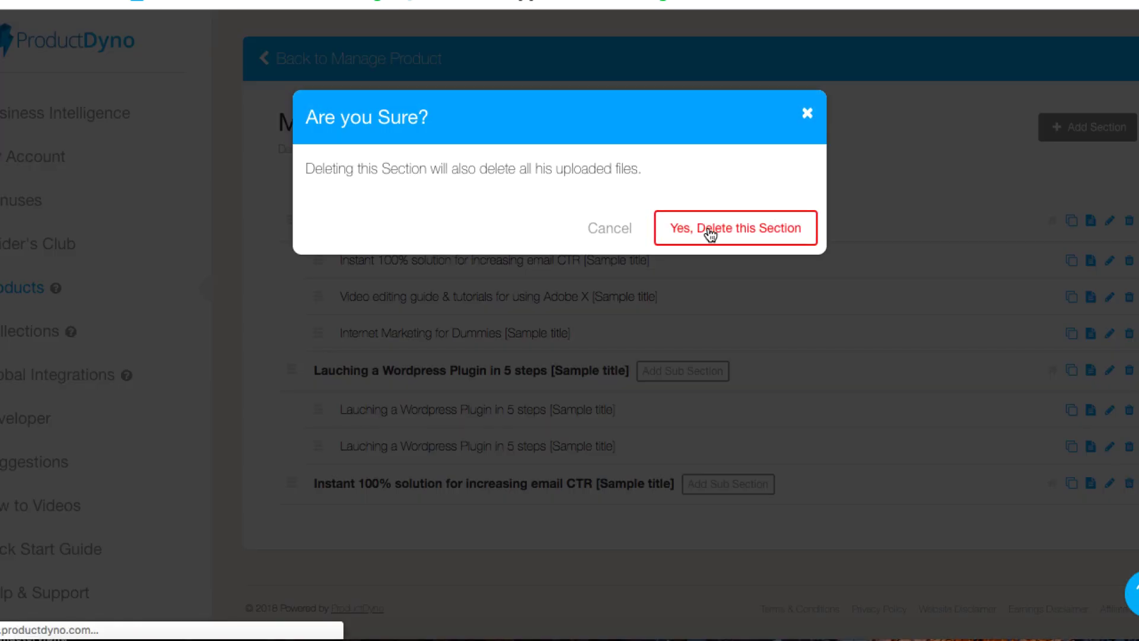
pyautogui.click(710, 235)
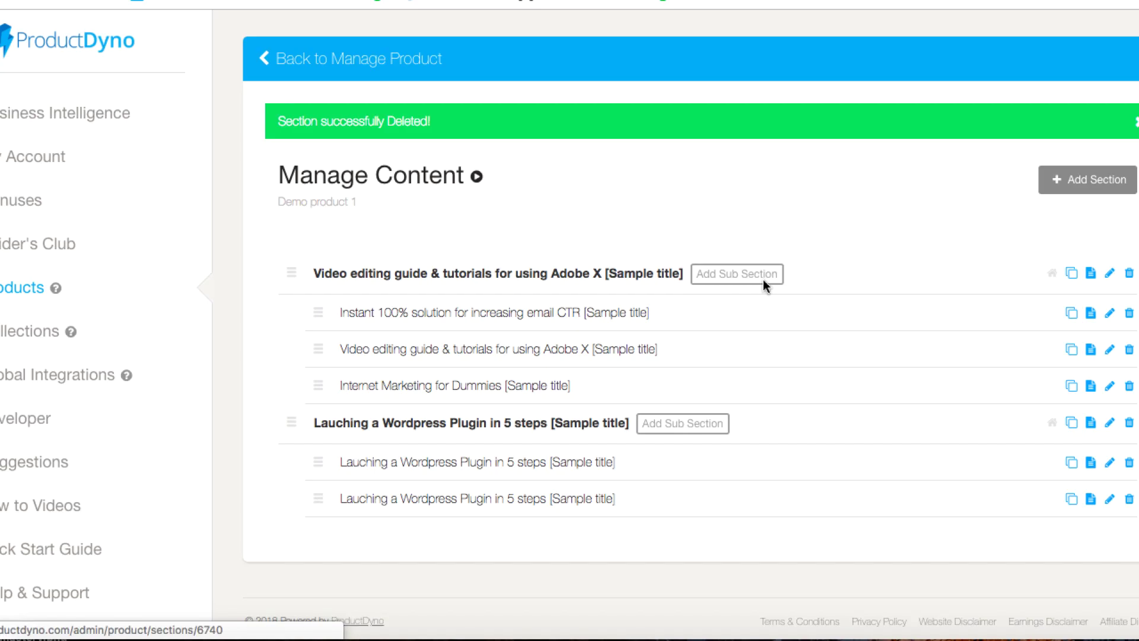
pyautogui.click(1129, 423)
pyautogui.click(742, 243)
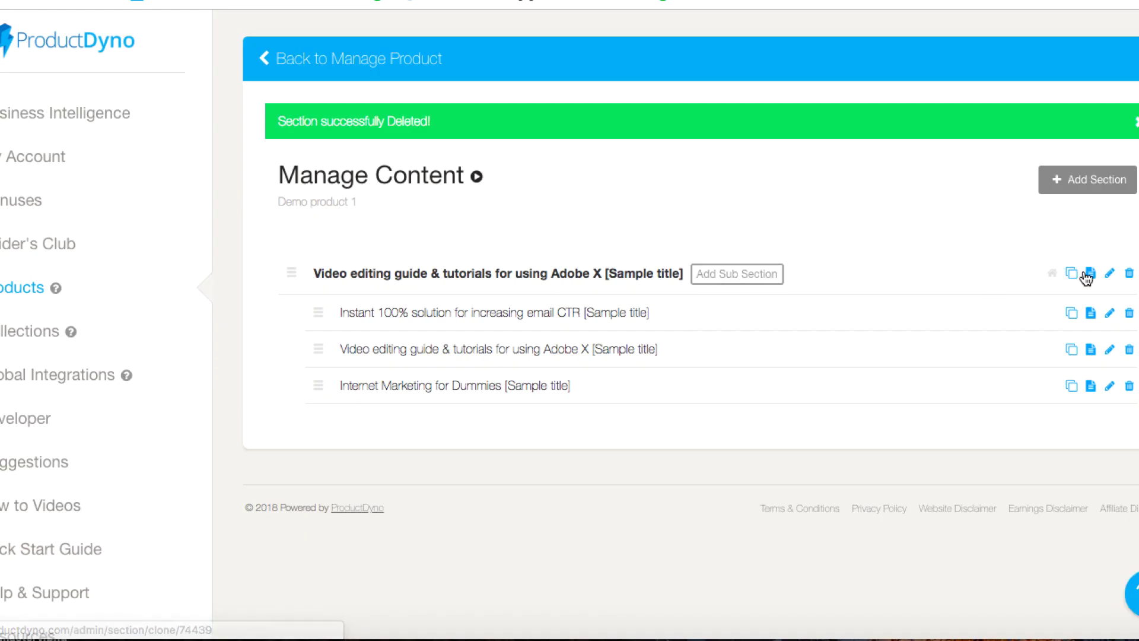
pyautogui.click(1110, 274)
# Step: Save the section as 'Welcome and Introduction', described 'Thank you for grabbing this course. Enjoy the welcome video'
pyautogui.moveTo(741, 204); pyautogui.dragTo(330, 202)
pyautogui.write('Welcome and')
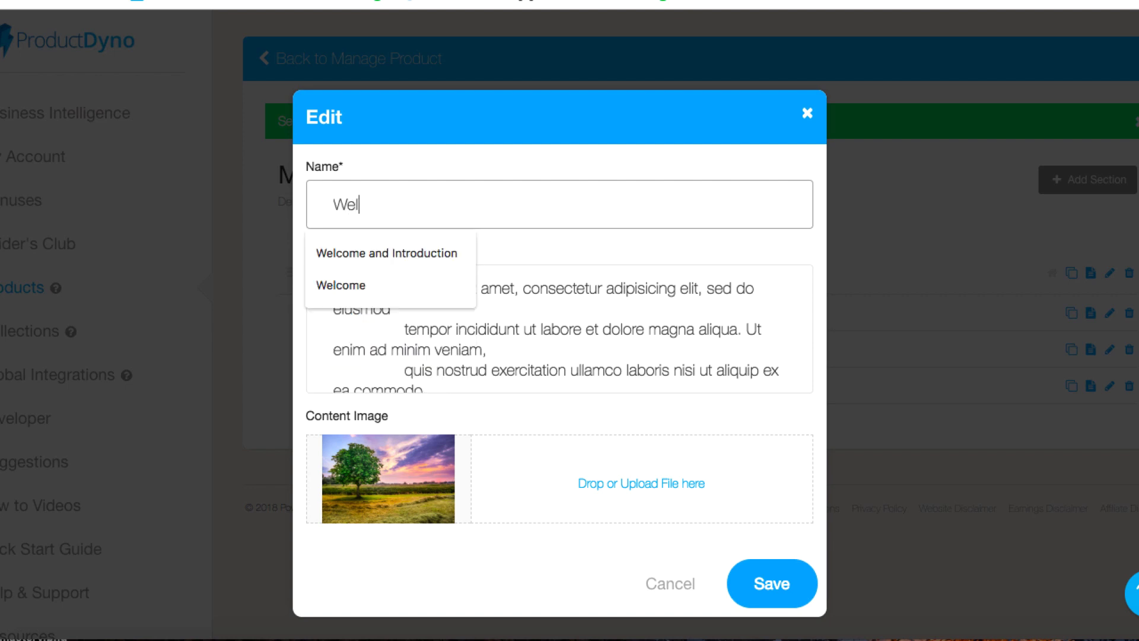
pyautogui.click(383, 255)
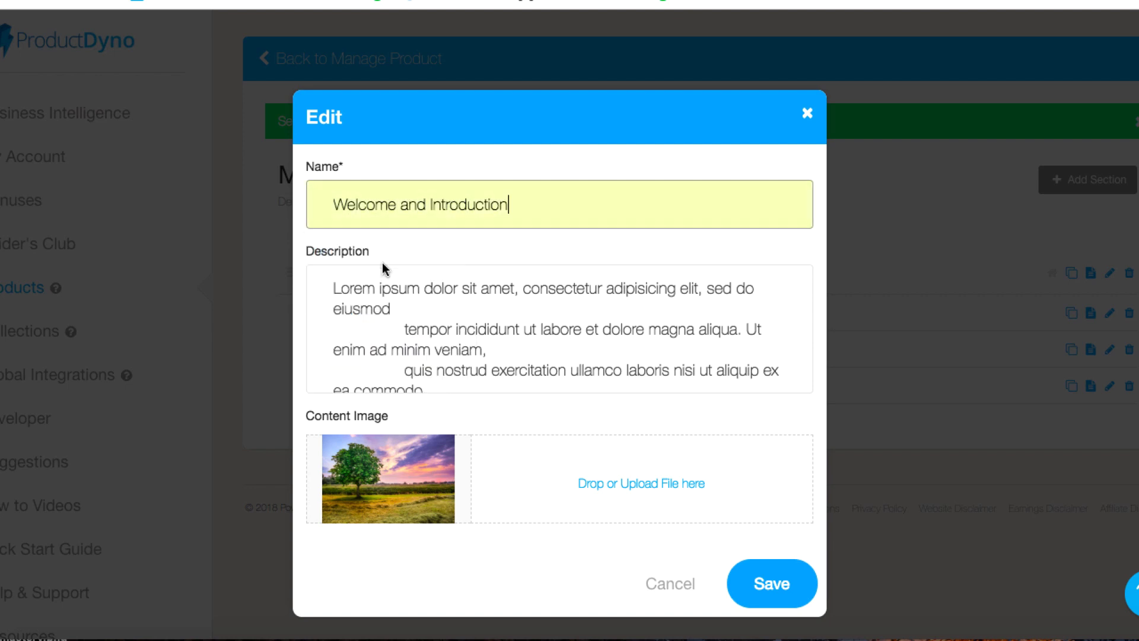
pyautogui.click(326, 280)
pyautogui.press('super+a')
pyautogui.press('BackSpace')
pyautogui.write('Thank you for grabbing this cours')
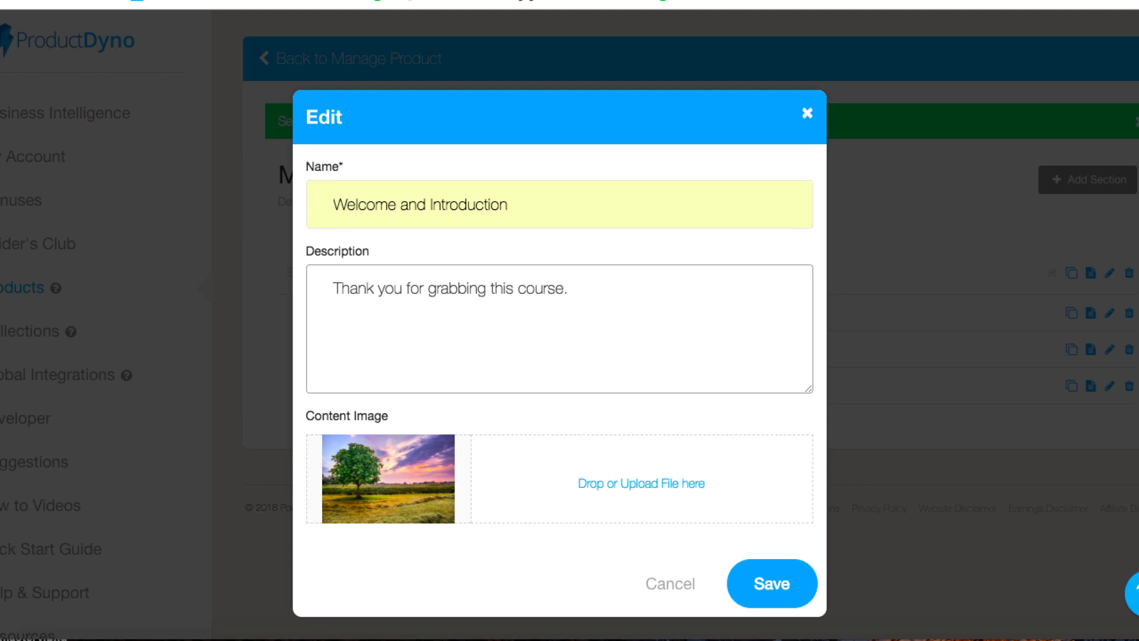
pyautogui.write('e. Enjoy the welcome video.')
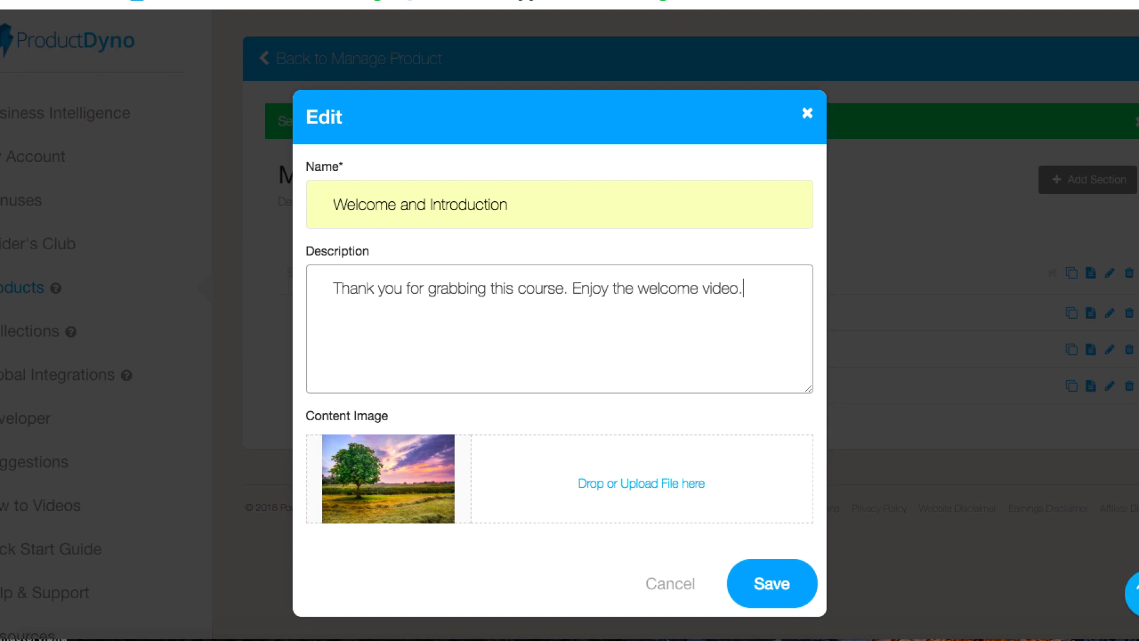
pyautogui.click(768, 595)
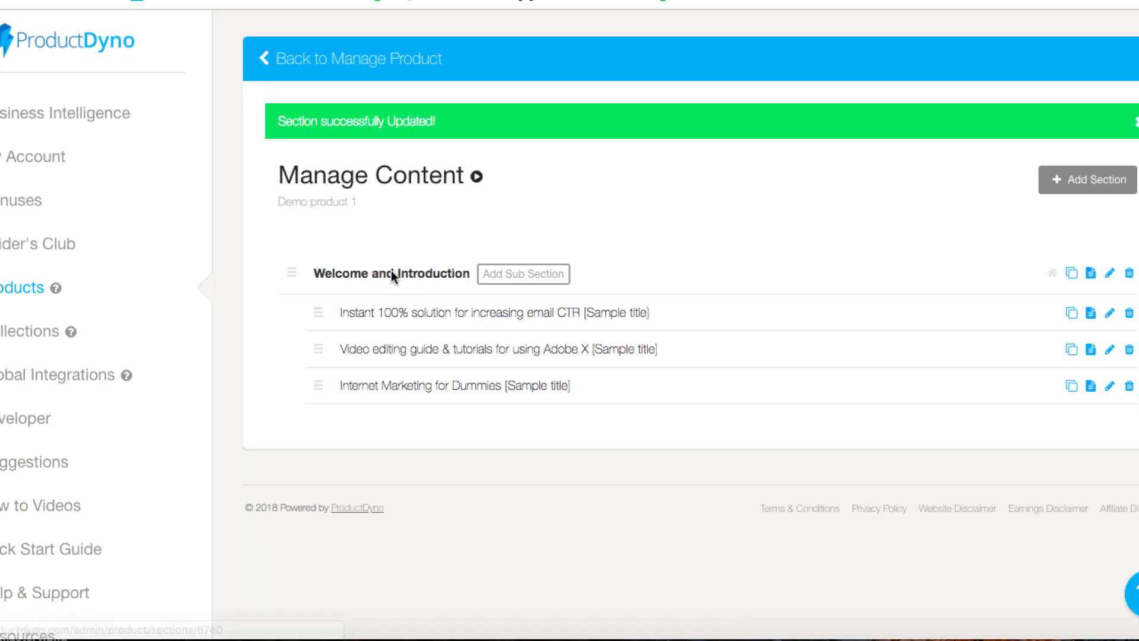
# Step: Save the first lesson as 'Getting started day 1' with description 'Watch in full and take notes.'
pyautogui.click(1110, 315)
pyautogui.moveTo(330, 204); pyautogui.dragTo(752, 208)
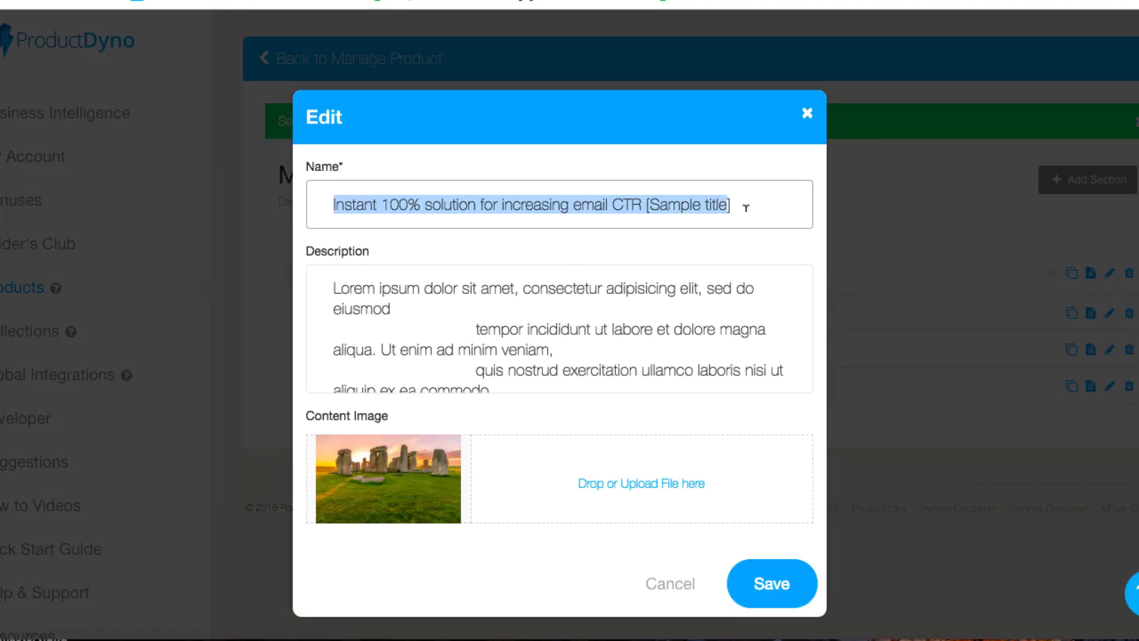
pyautogui.write('Gettin')
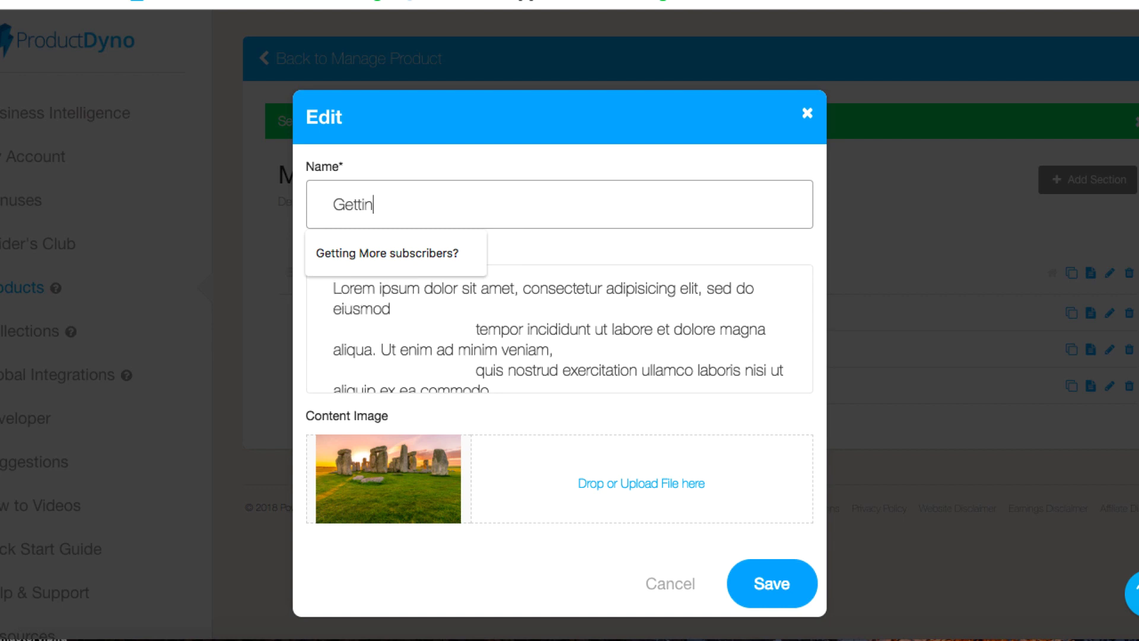
pyautogui.write('g started day 1')
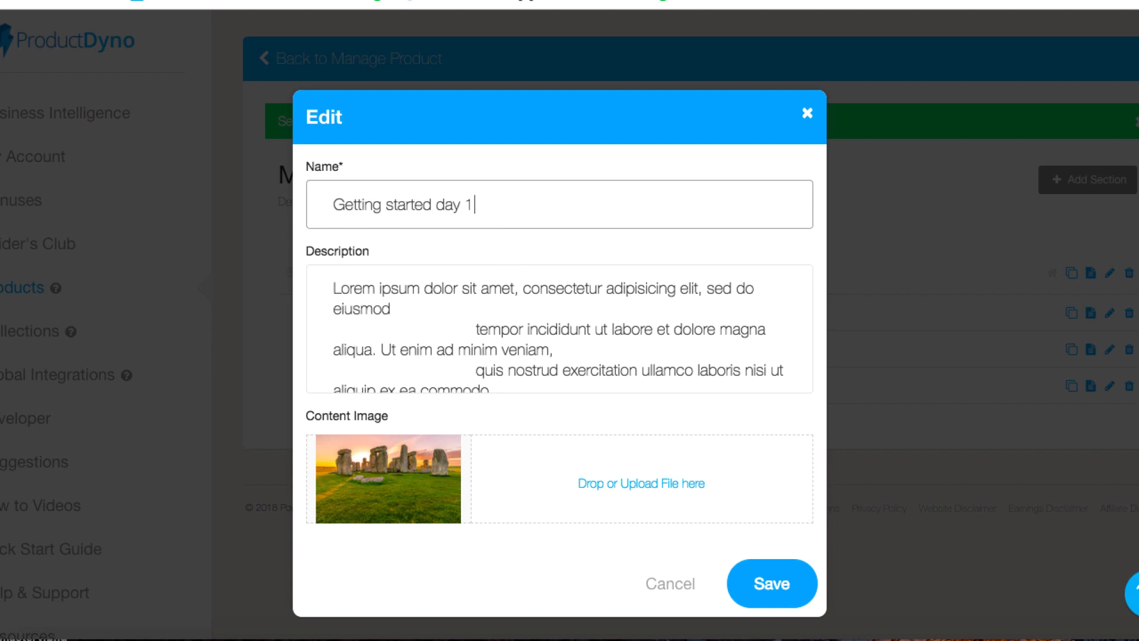
pyautogui.click(323, 306)
pyautogui.hotkey('ctrl', 'a')
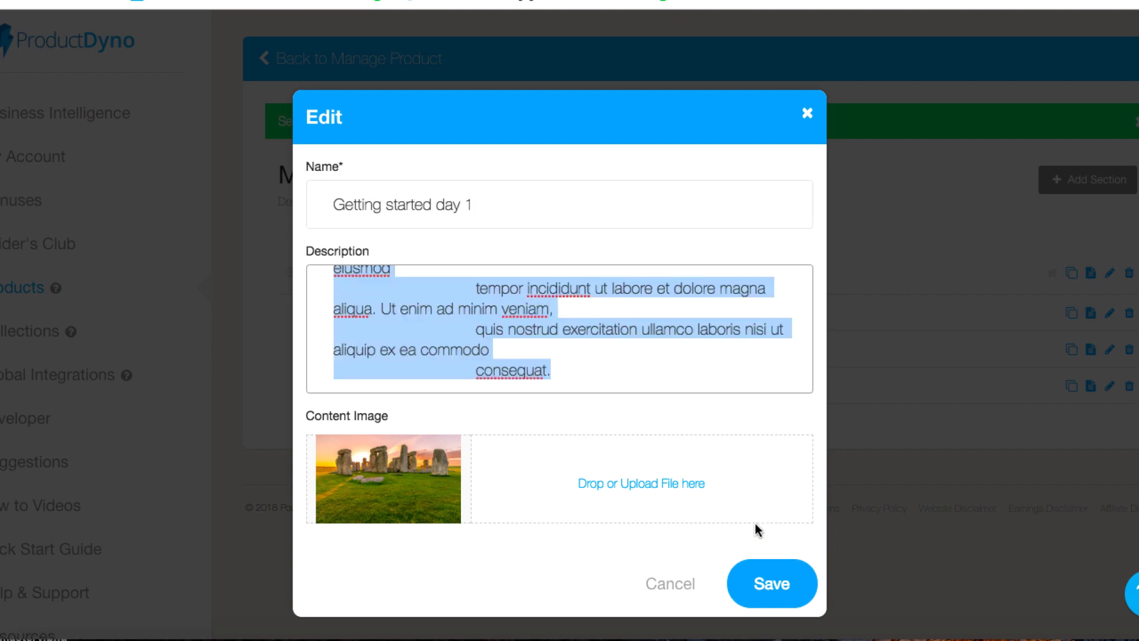
pyautogui.write('Watch ')
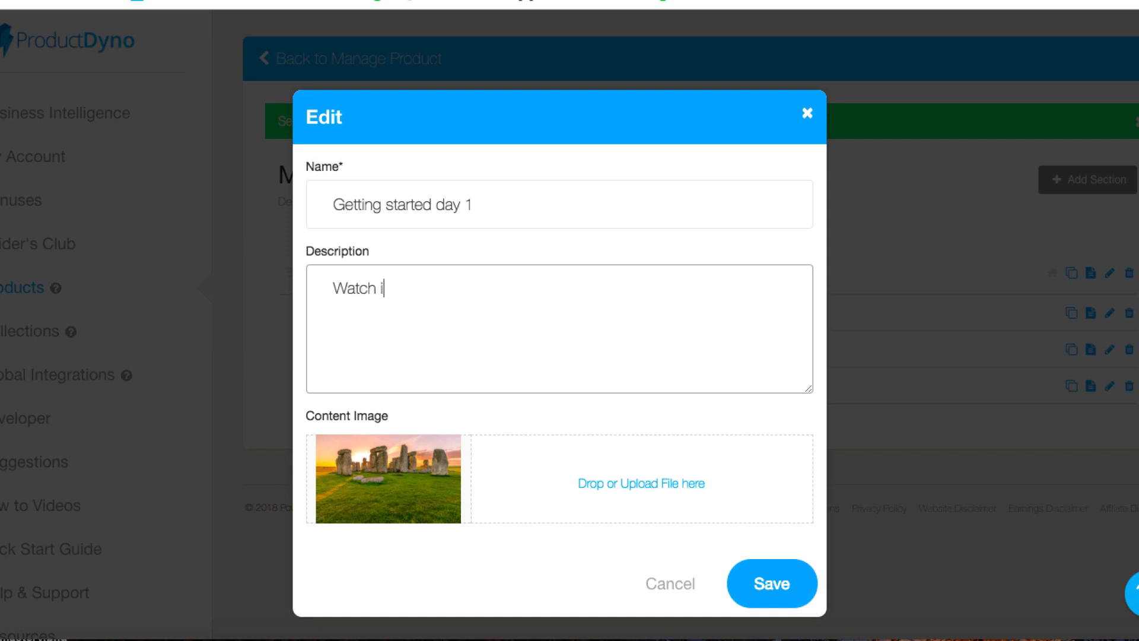
pyautogui.write('in full and take notes.')
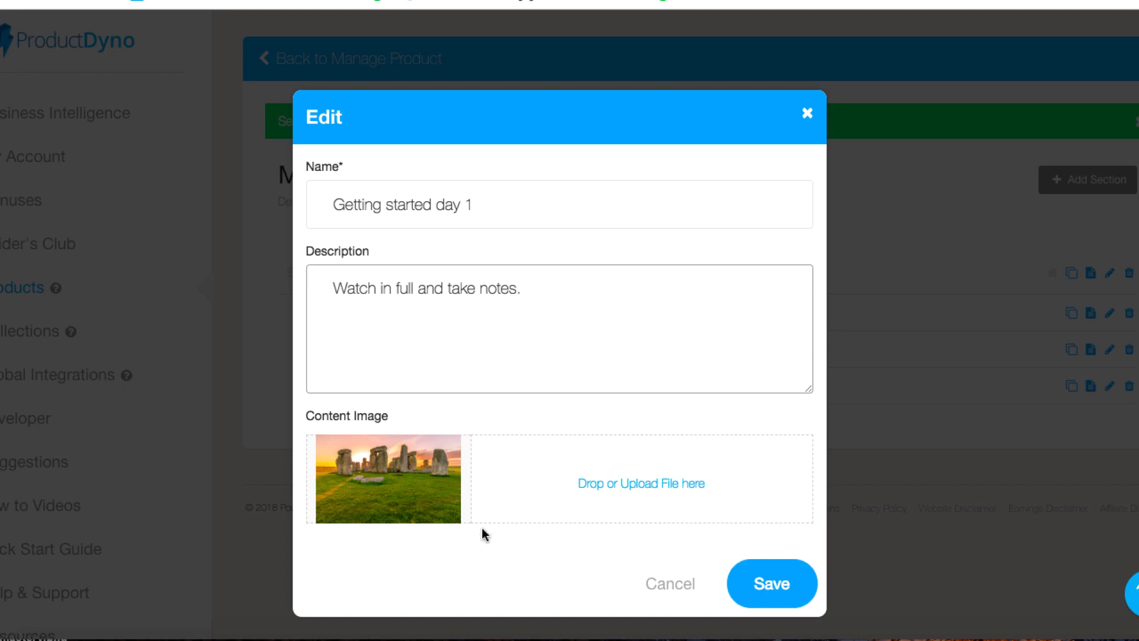
pyautogui.click(770, 585)
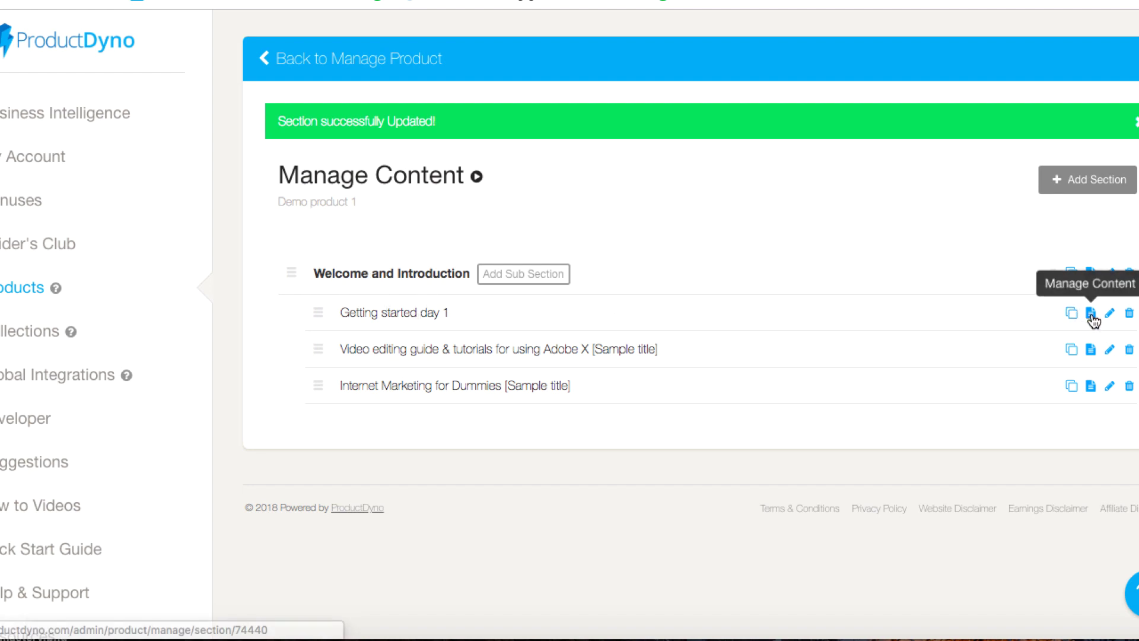
# Step: Delete the lorem ipsum placeholder text block from Getting started day 1's content
pyautogui.click(1093, 319)
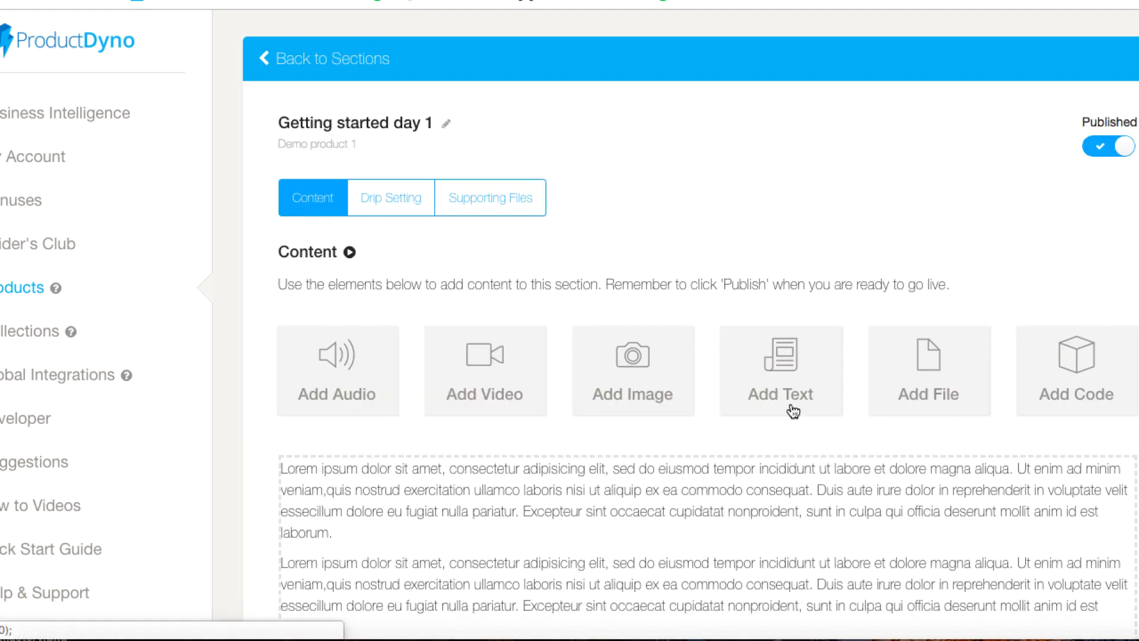
pyautogui.scroll(-3, 789, 407)
pyautogui.moveTo(344, 292)
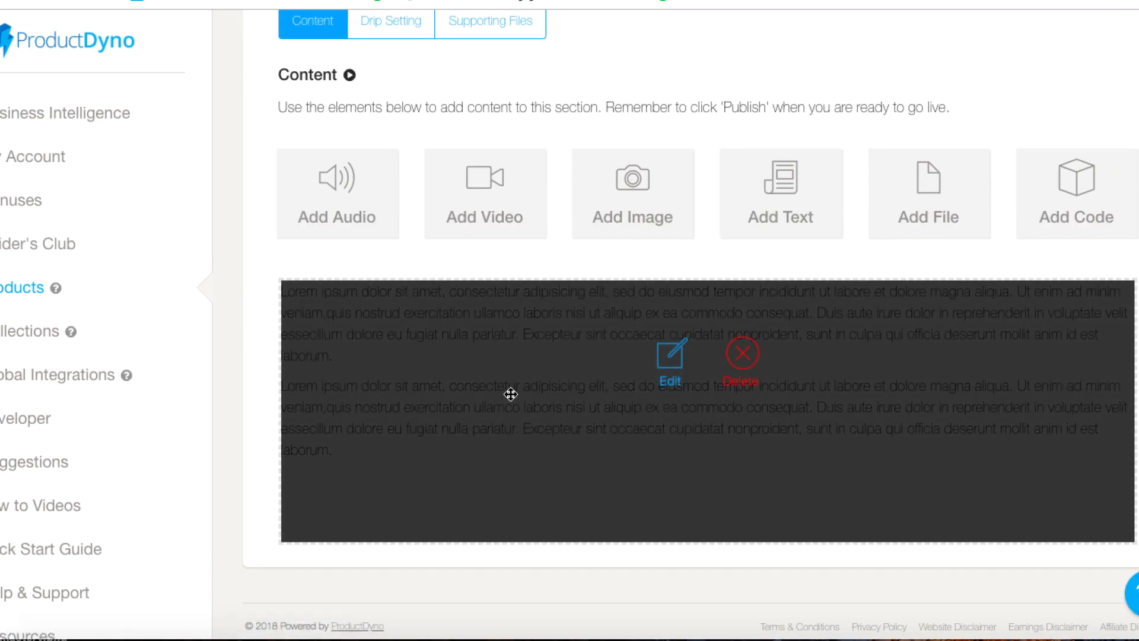
pyautogui.click(735, 364)
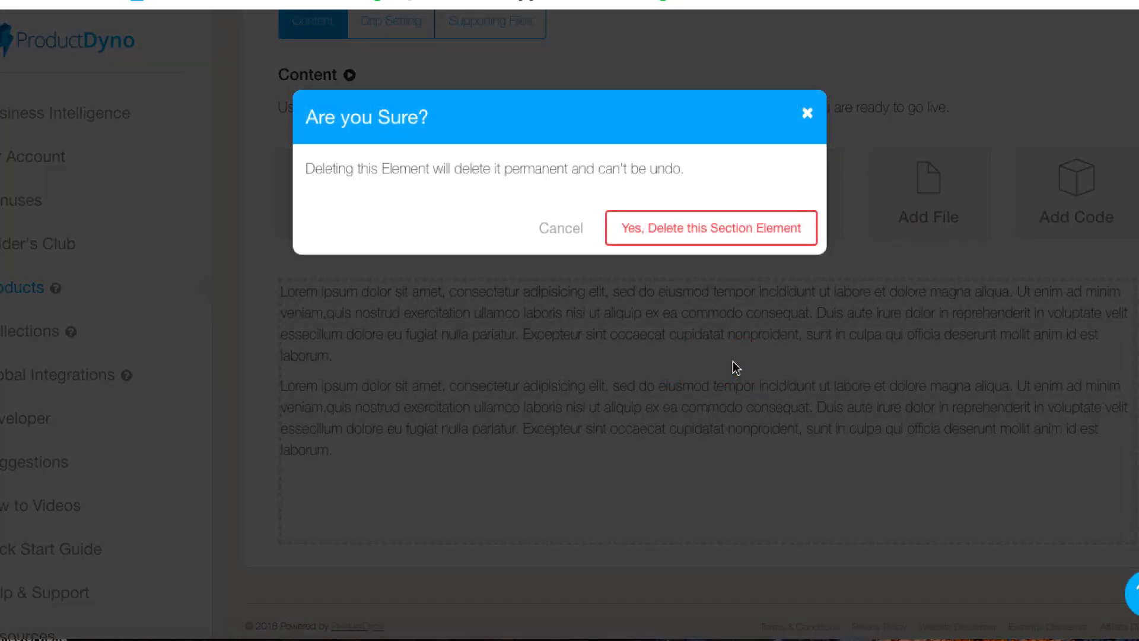
pyautogui.click(713, 227)
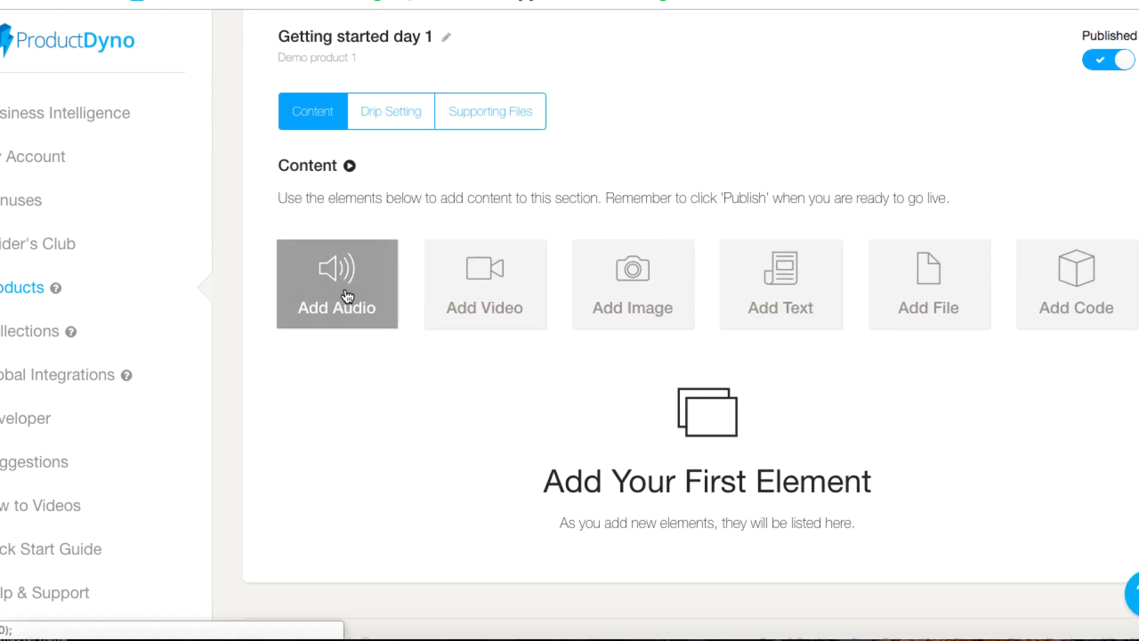
# Step: Preview the audio and video element options without adding either, then start a custom code element
pyautogui.click(345, 298)
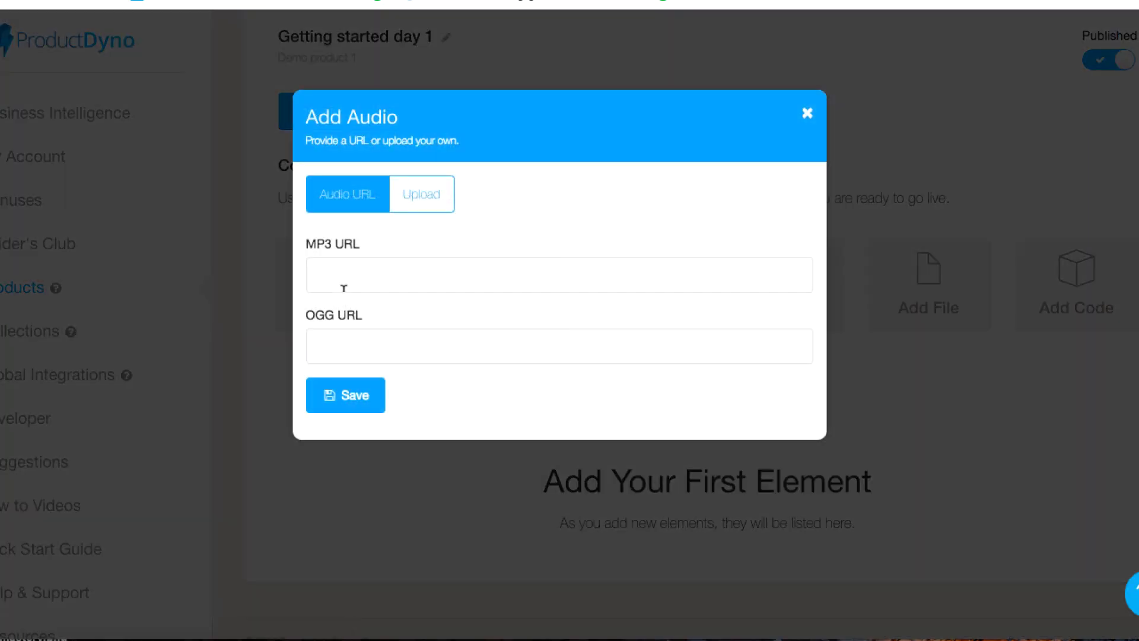
pyautogui.click(807, 113)
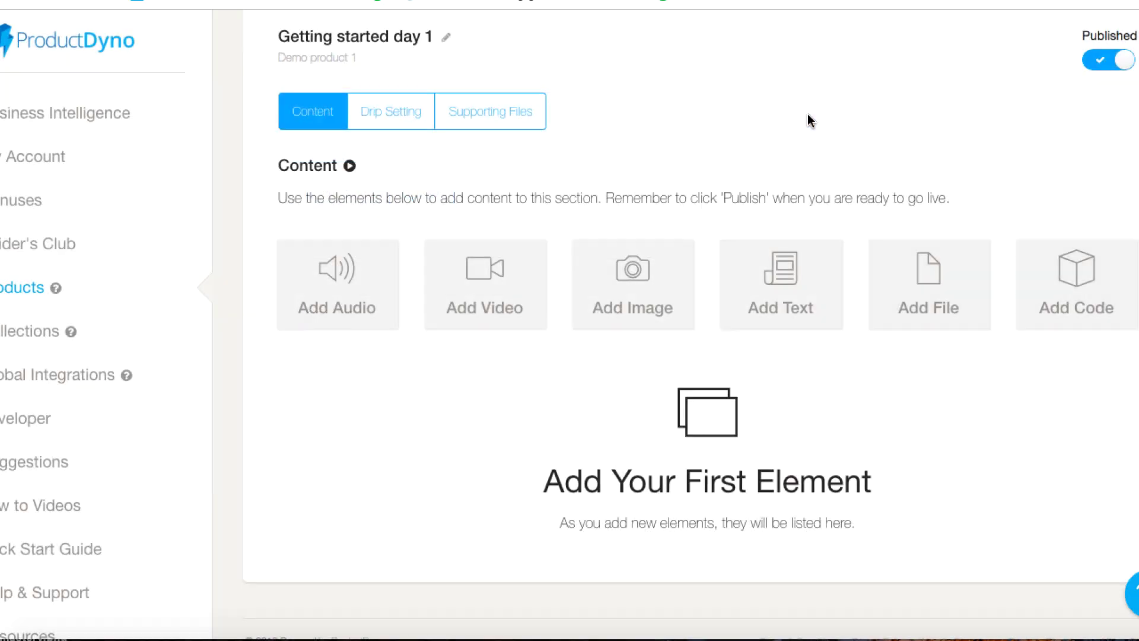
pyautogui.click(501, 289)
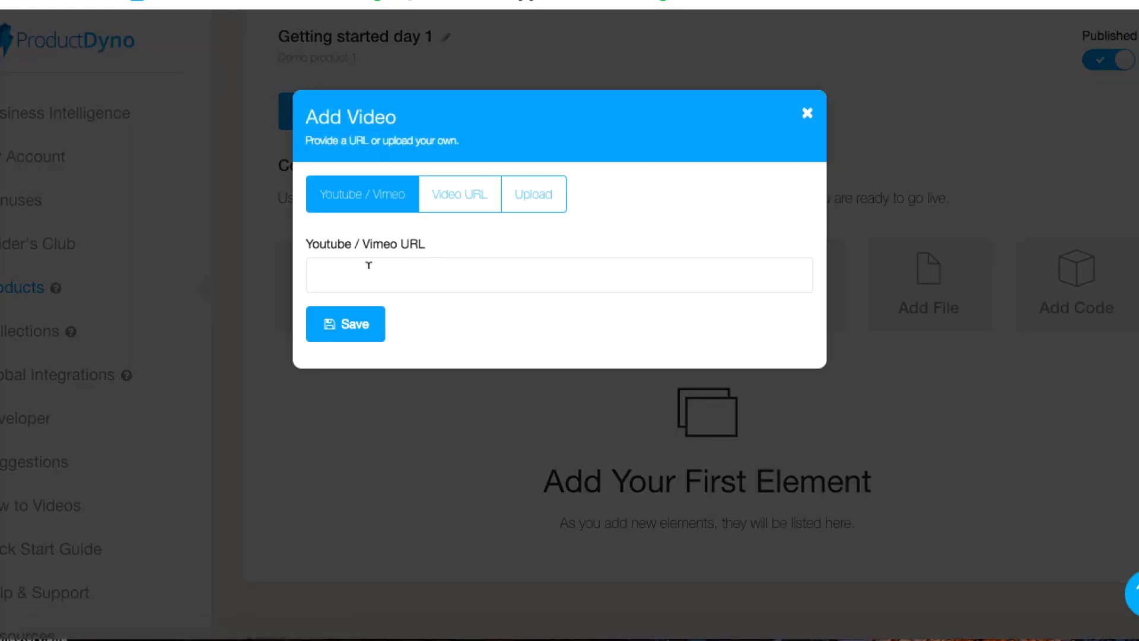
pyautogui.click(546, 201)
pyautogui.click(807, 113)
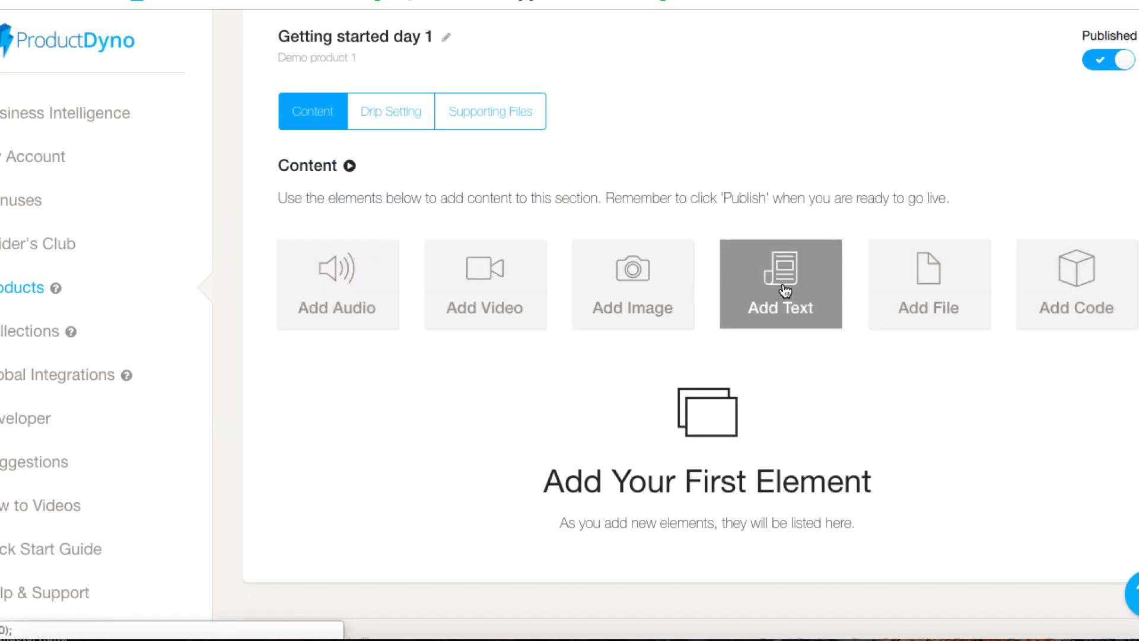
pyautogui.click(1075, 290)
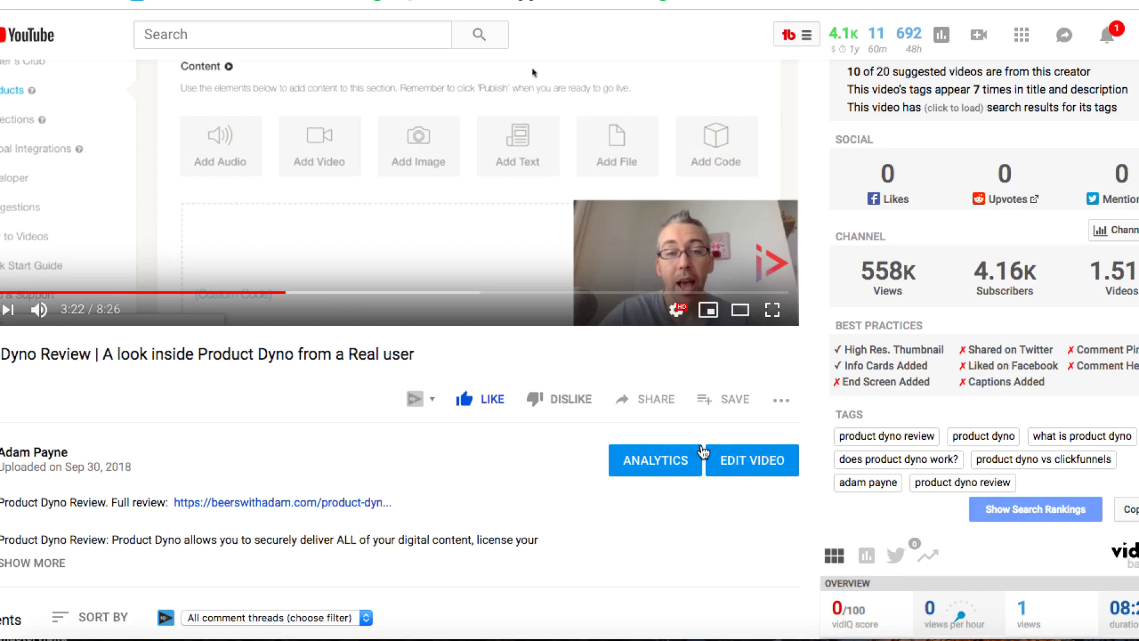
# Step: Copy the Product Dyno Review video's iframe embed code from YouTube's Share options
pyautogui.click(672, 412)
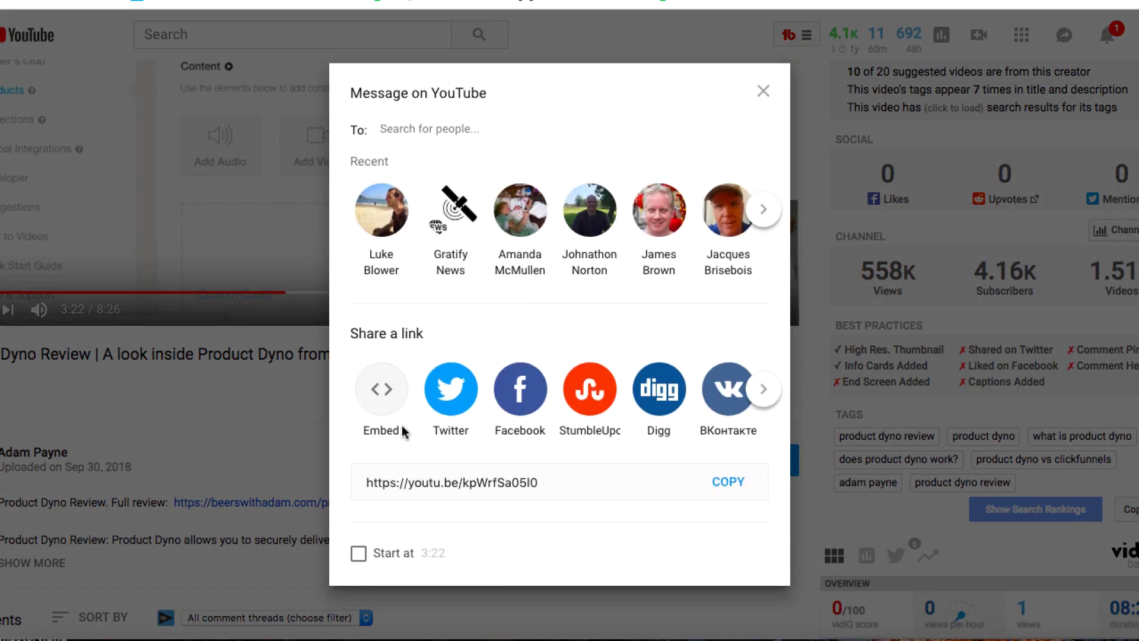
pyautogui.click(380, 418)
pyautogui.moveTo(762, 350); pyautogui.dragTo(672, 209)
pyautogui.click(187, 389)
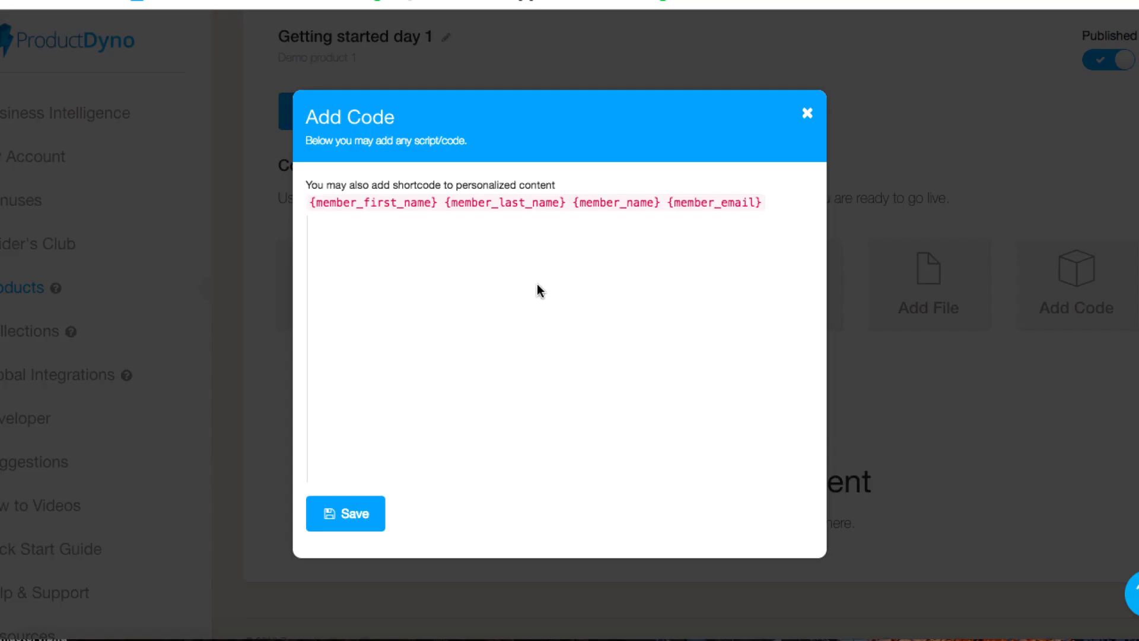
# Step: Paste the YouTube iframe into the code element, save it, and return to the lesson list
pyautogui.click(468, 297)
pyautogui.write('<iframe width="560" height="315" src="https://www.youtube.com/embed/kpWrfSa0510?rel=0&amp;controls=0&amp;showinfo=0" frameborder="0" allow="autoplay; encrypted-media" allowfullscreen></iframe>')
pyautogui.click(352, 525)
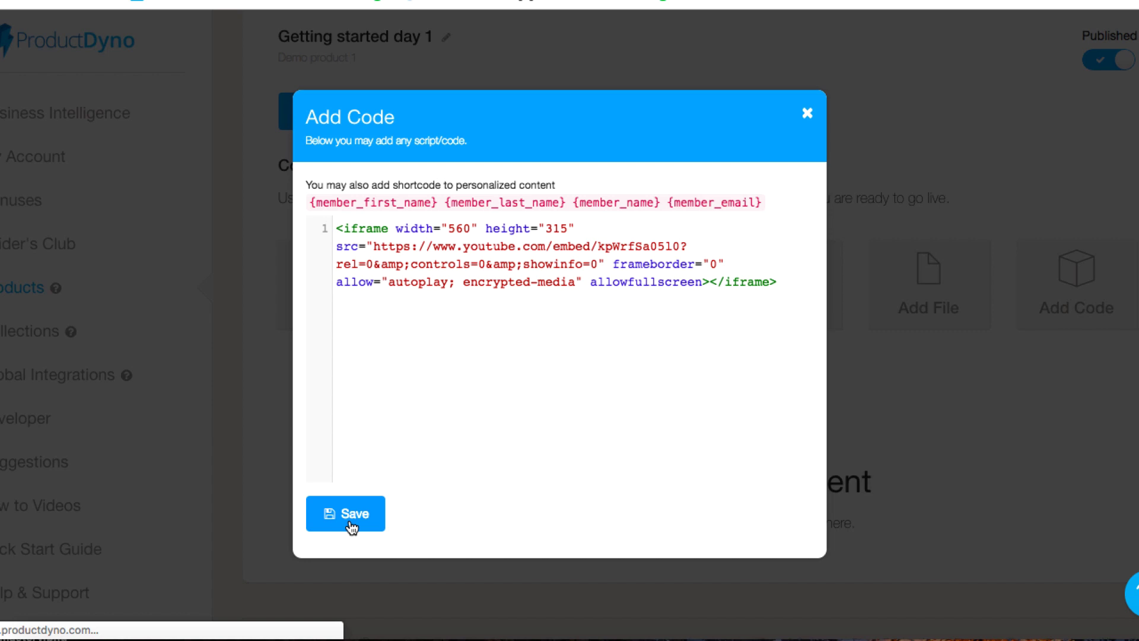
pyautogui.scroll(-3, 531, 476)
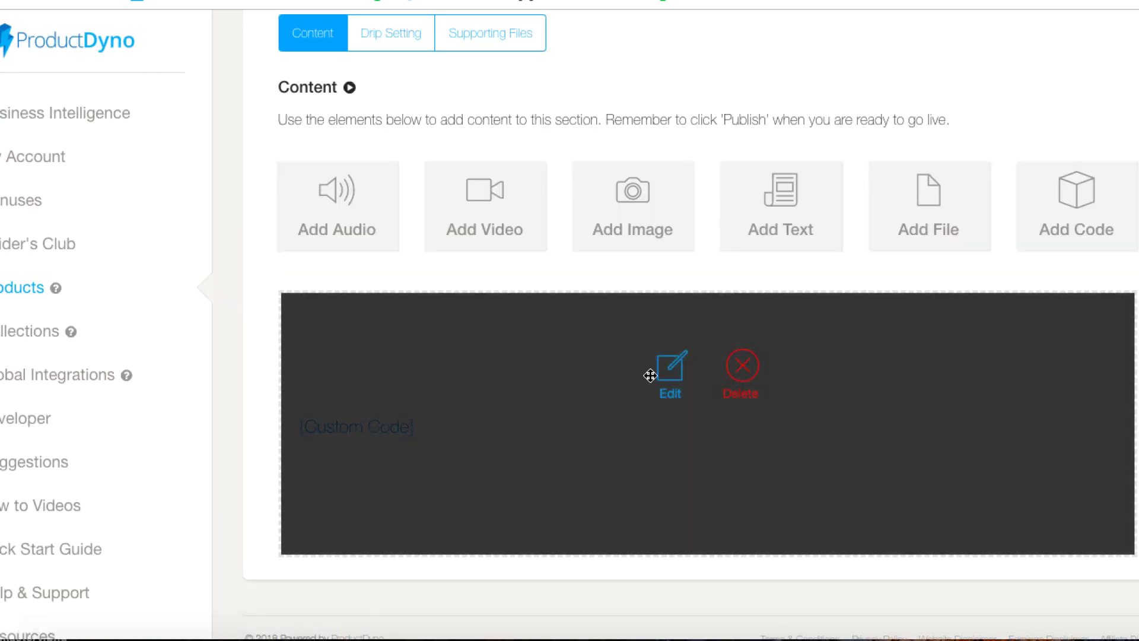
pyautogui.scroll(3, 610, 354)
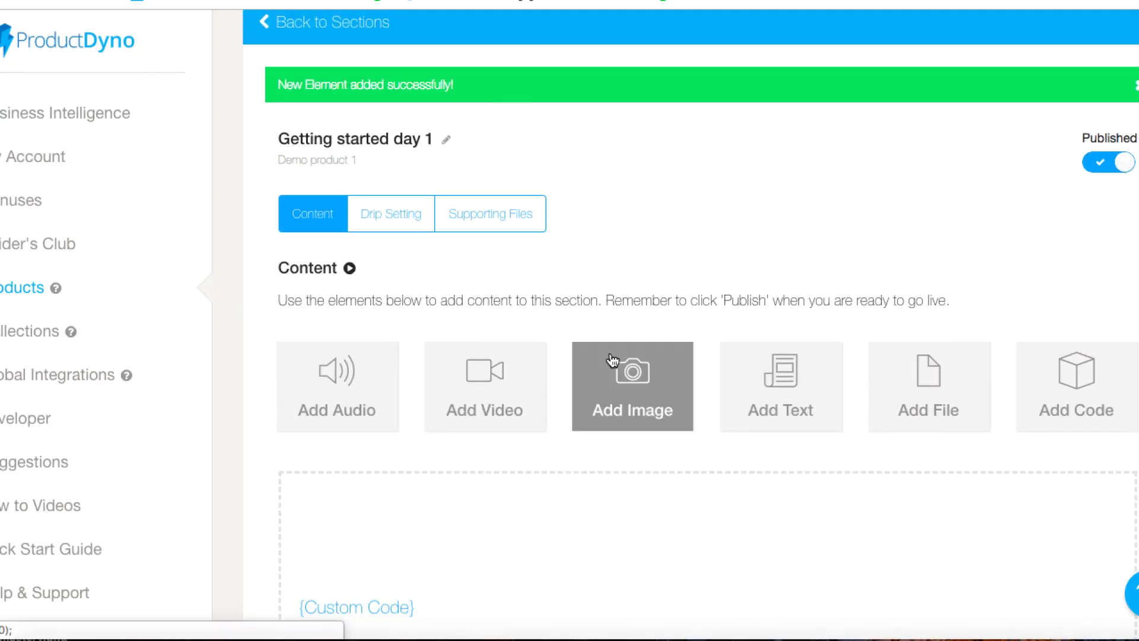
pyautogui.click(267, 24)
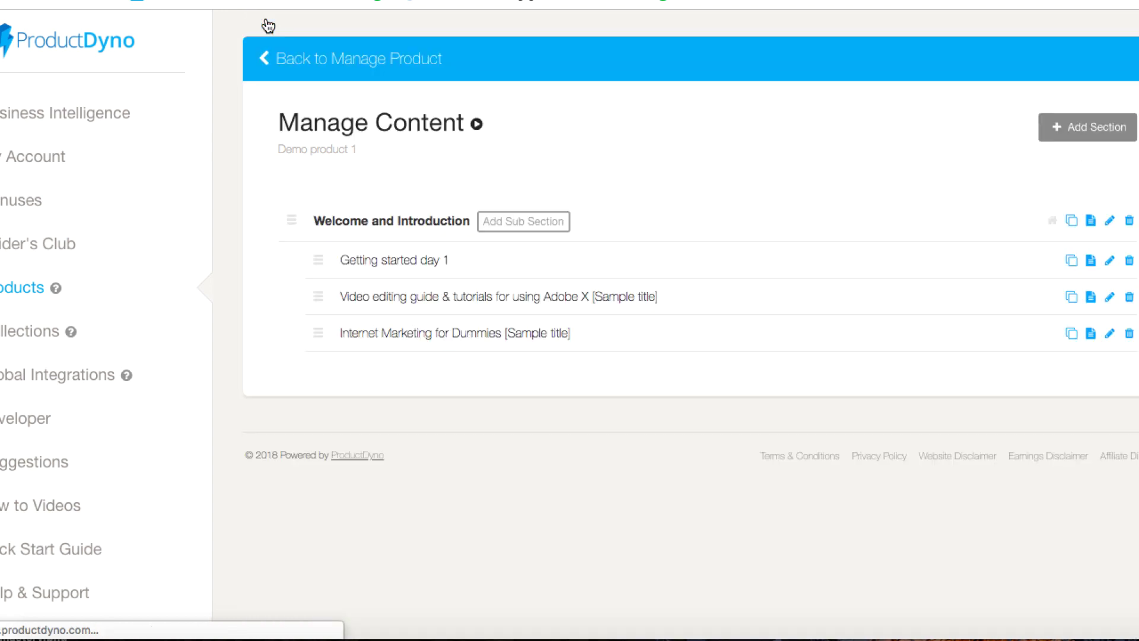
# Step: Drag Internet Marketing for Dummies above Video editing guide, then go back to the product overview
pyautogui.click(1082, 127)
pyautogui.click(808, 115)
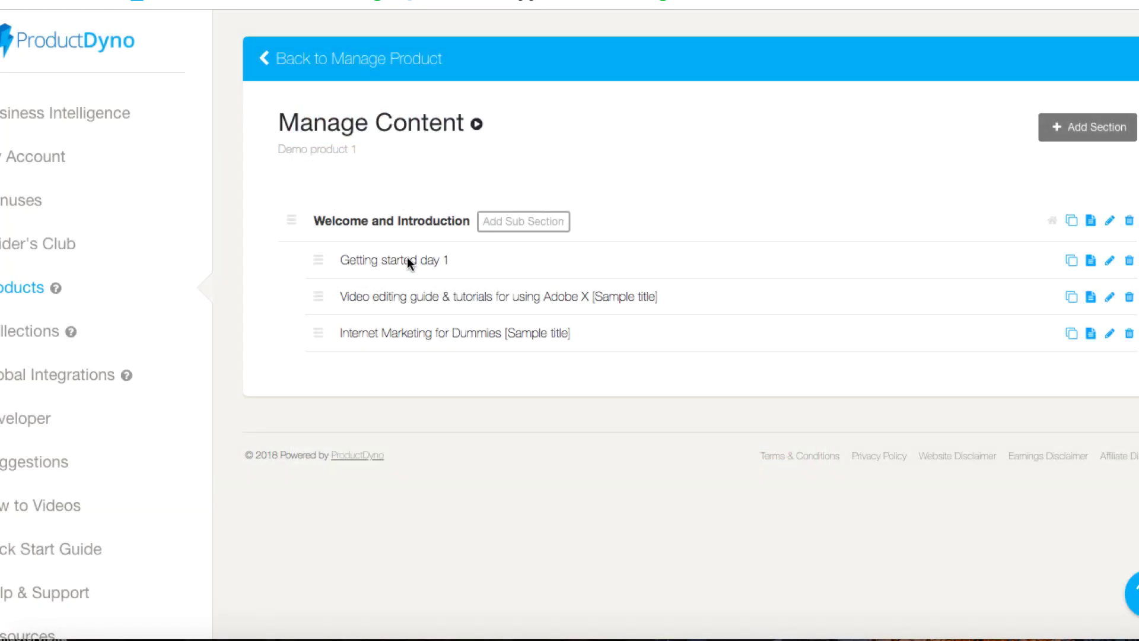
pyautogui.moveTo(321, 329)
pyautogui.mouseDown()
pyautogui.moveTo(315, 272)
pyautogui.moveTo(311, 333)
pyautogui.mouseUp()
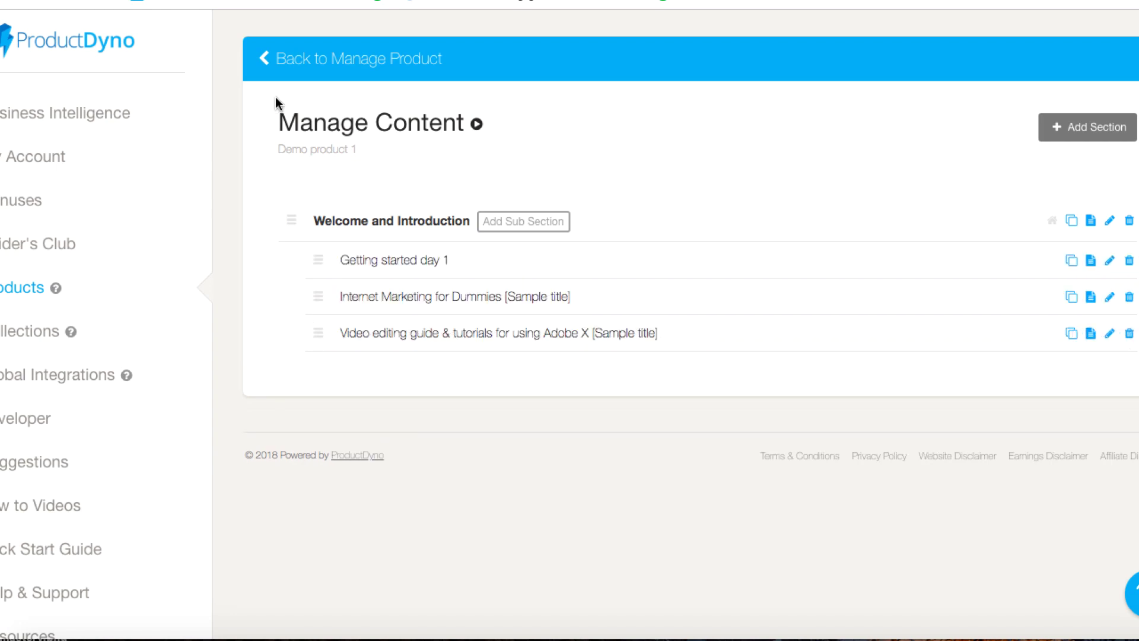
pyautogui.click(279, 64)
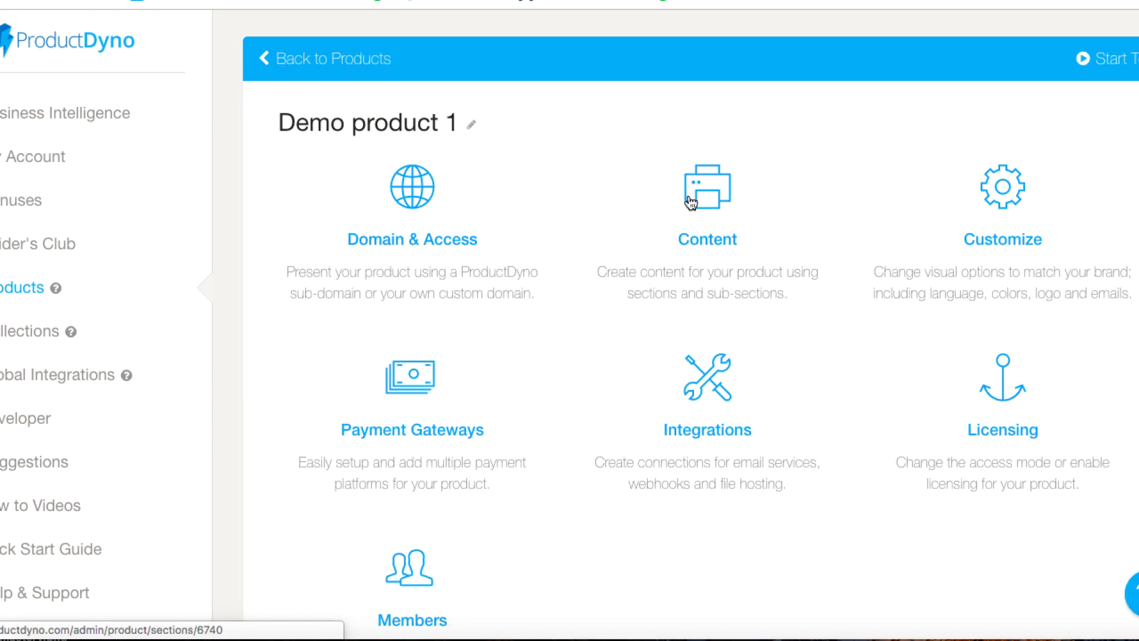
# Step: Set Demo product 1's primary colour to red in the customization settings
pyautogui.click(1018, 197)
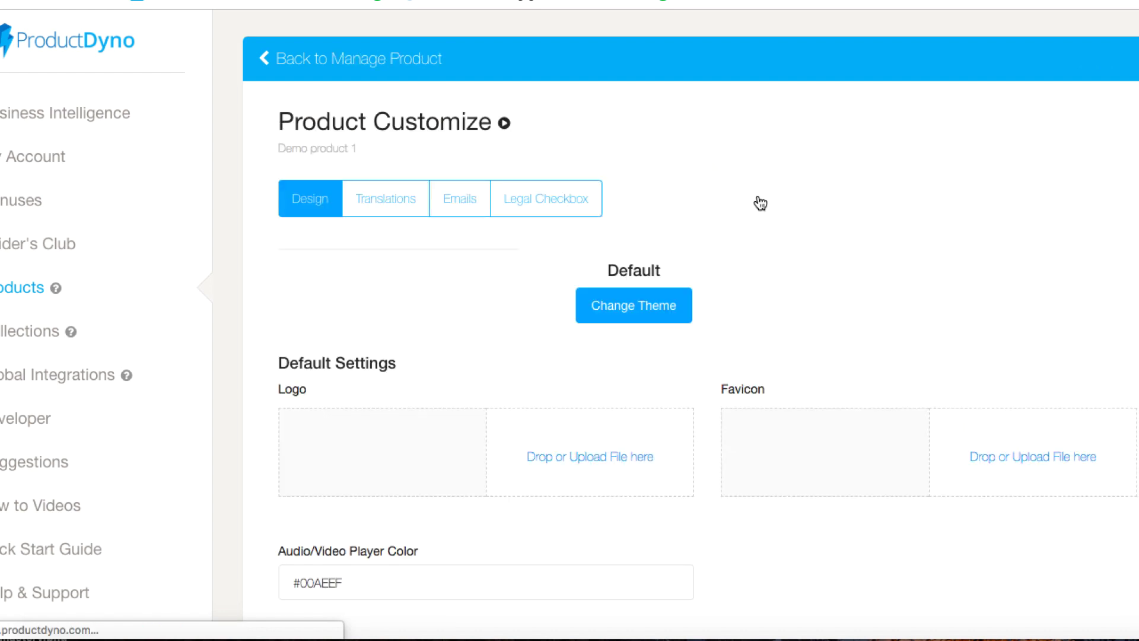
pyautogui.scroll(-3, 758, 202)
pyautogui.scroll(-3, 593, 365)
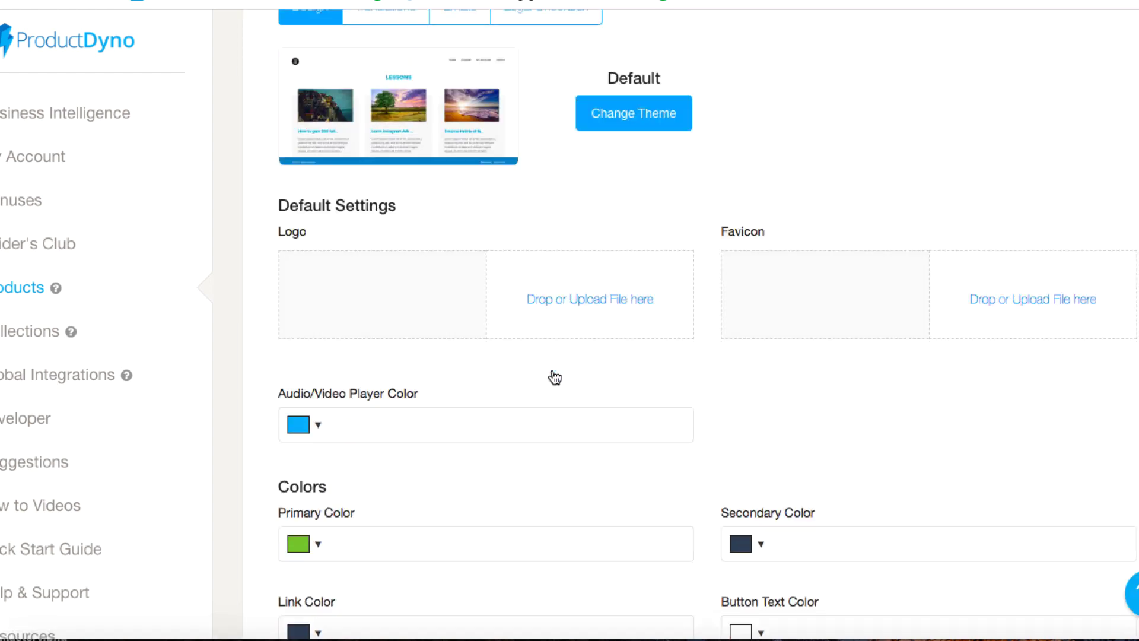
pyautogui.click(314, 493)
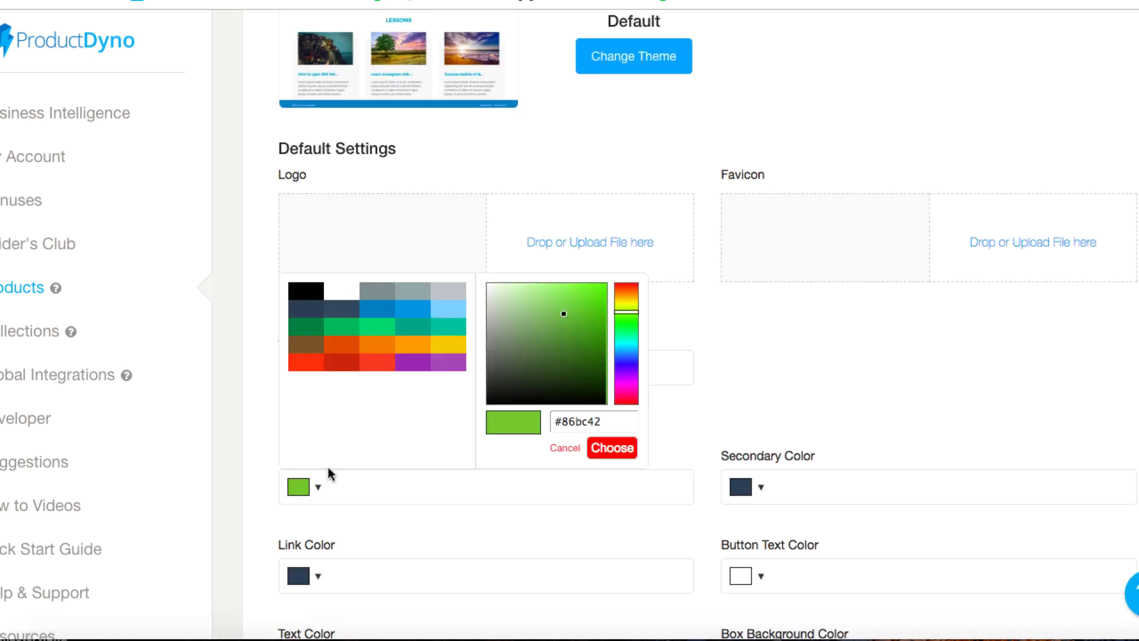
pyautogui.click(342, 360)
pyautogui.click(614, 448)
pyautogui.scroll(-15, 614, 451)
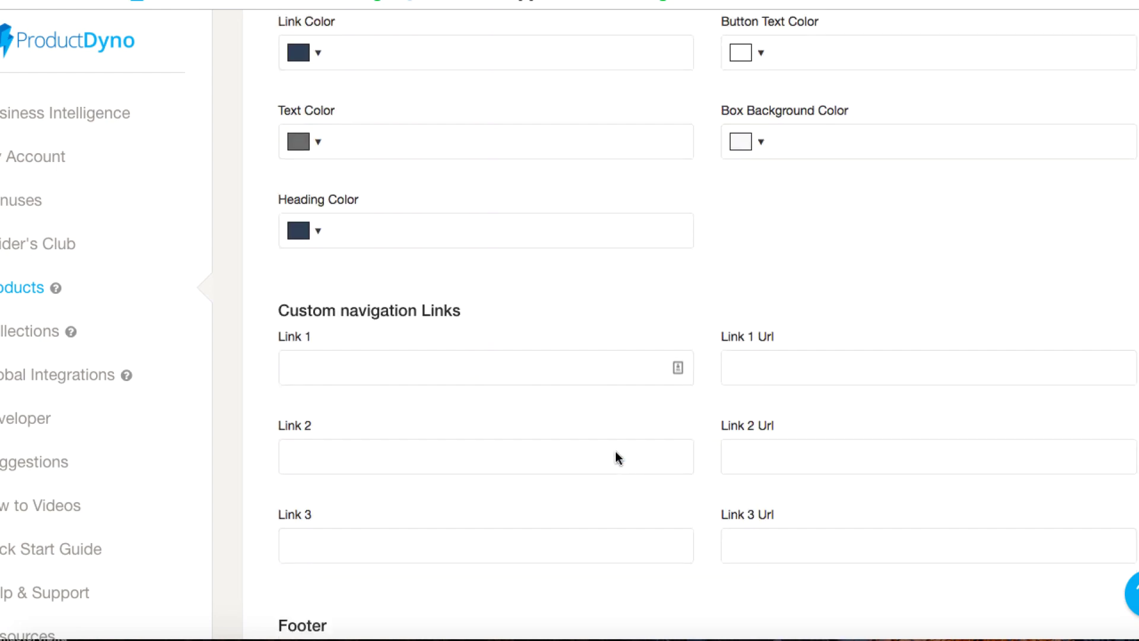
pyautogui.scroll(-15, 615, 456)
pyautogui.scroll(5, 421, 306)
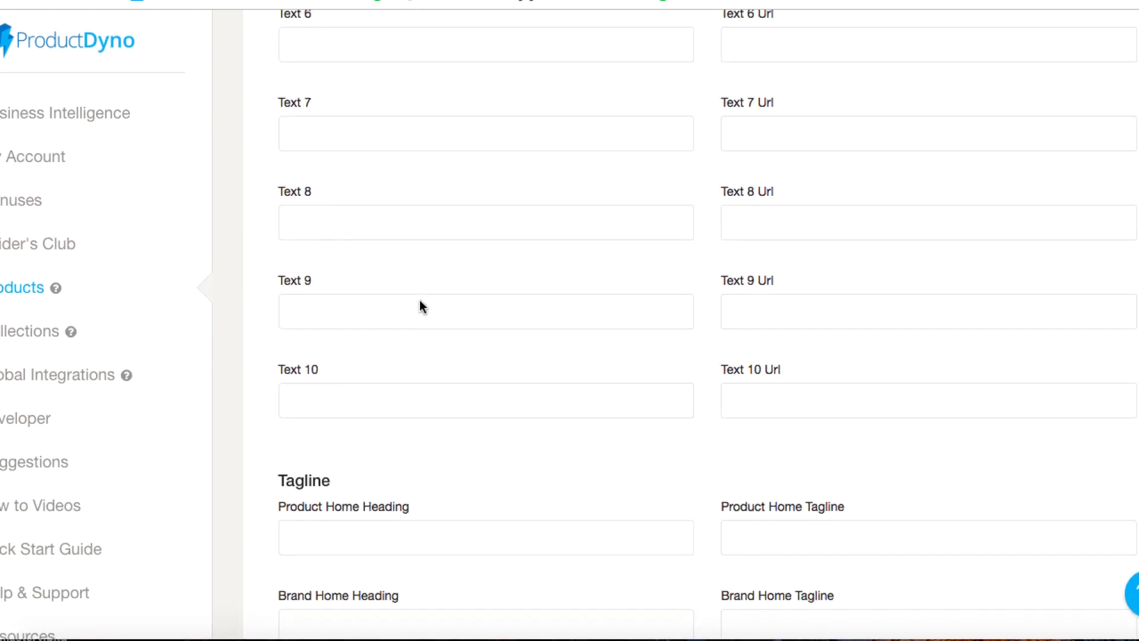
pyautogui.scroll(9, 419, 306)
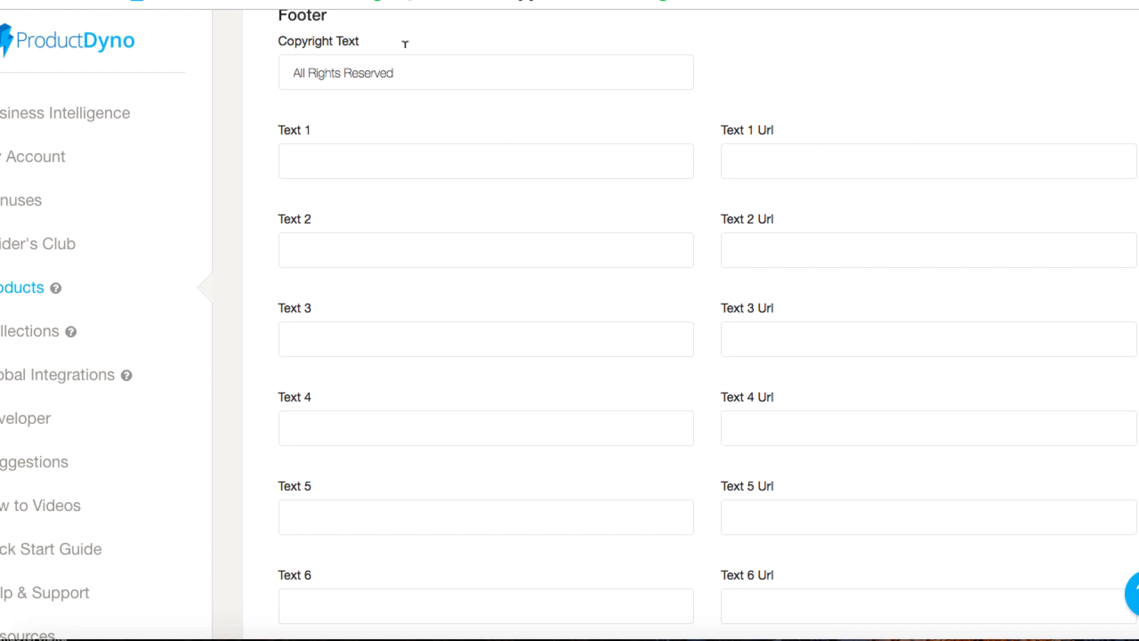
# Step: Add the owner's name after 'All Rights Reserved' in the footer copyright and save
pyautogui.click(417, 73)
pyautogui.write('ADams')
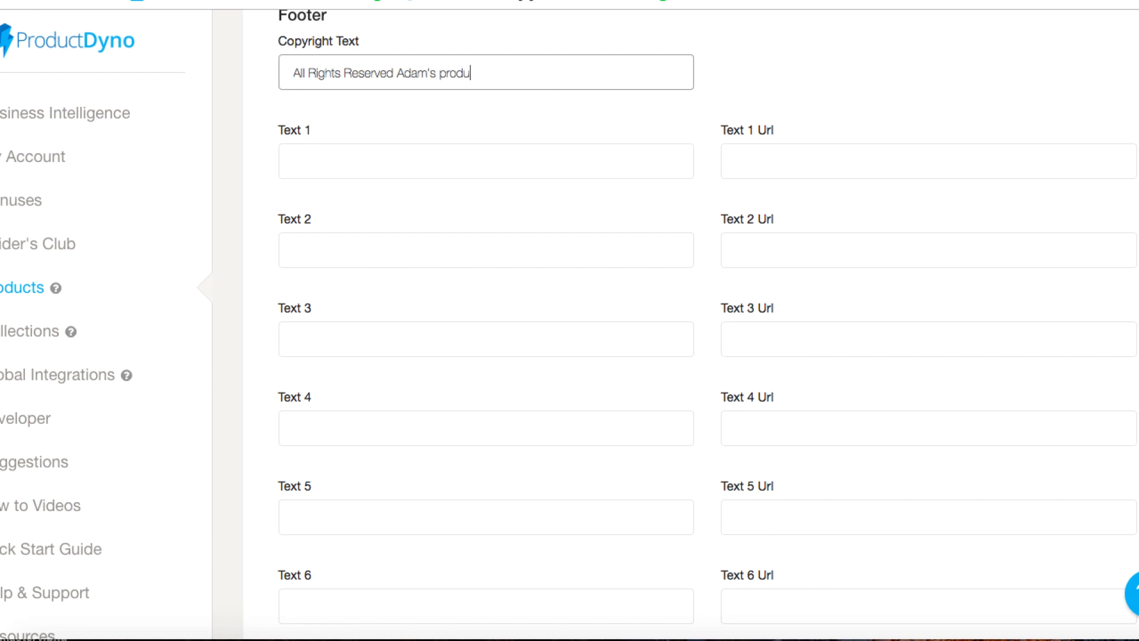
pyautogui.scroll(-10, 433, 208)
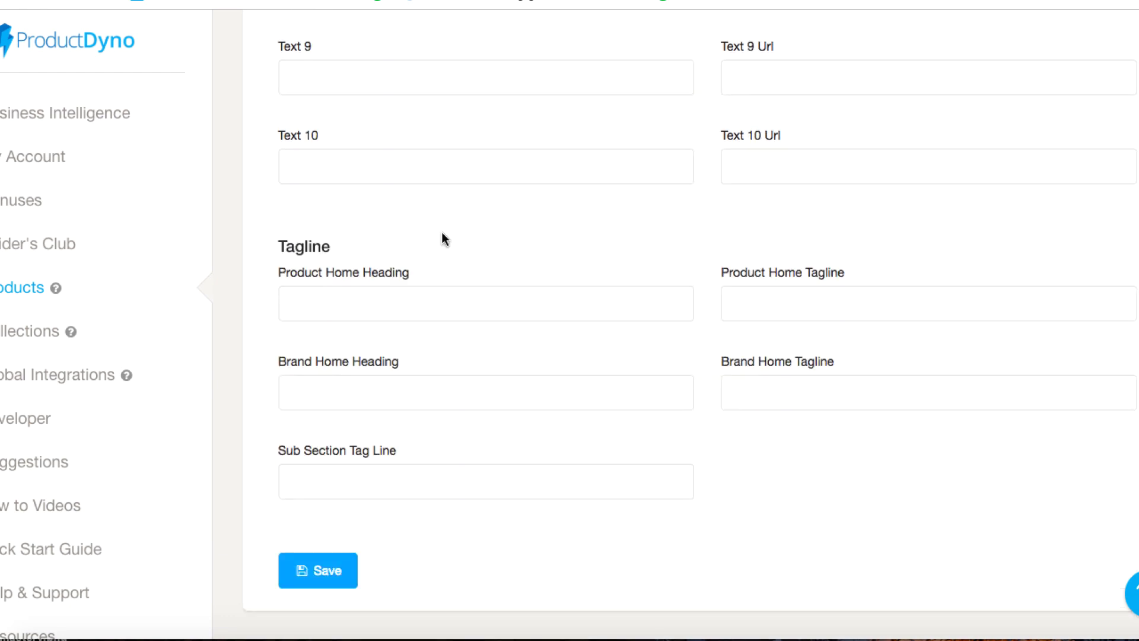
pyautogui.click(332, 572)
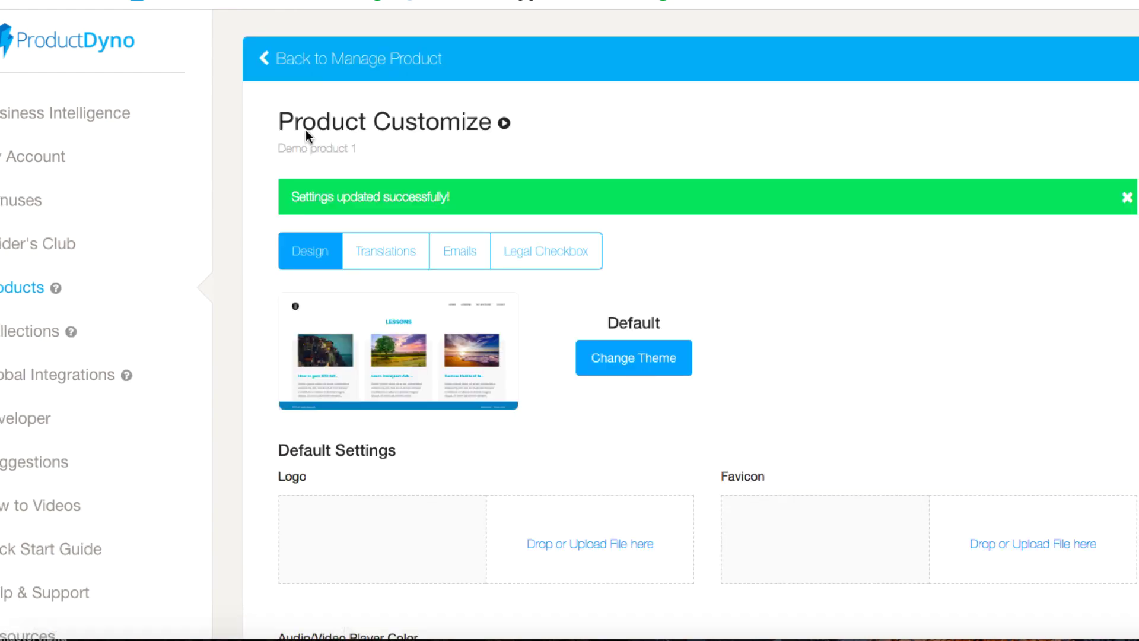
# Step: Preview a PayKickstart payment gateway on Demo product 1, discard it, and return to the product
pyautogui.click(302, 65)
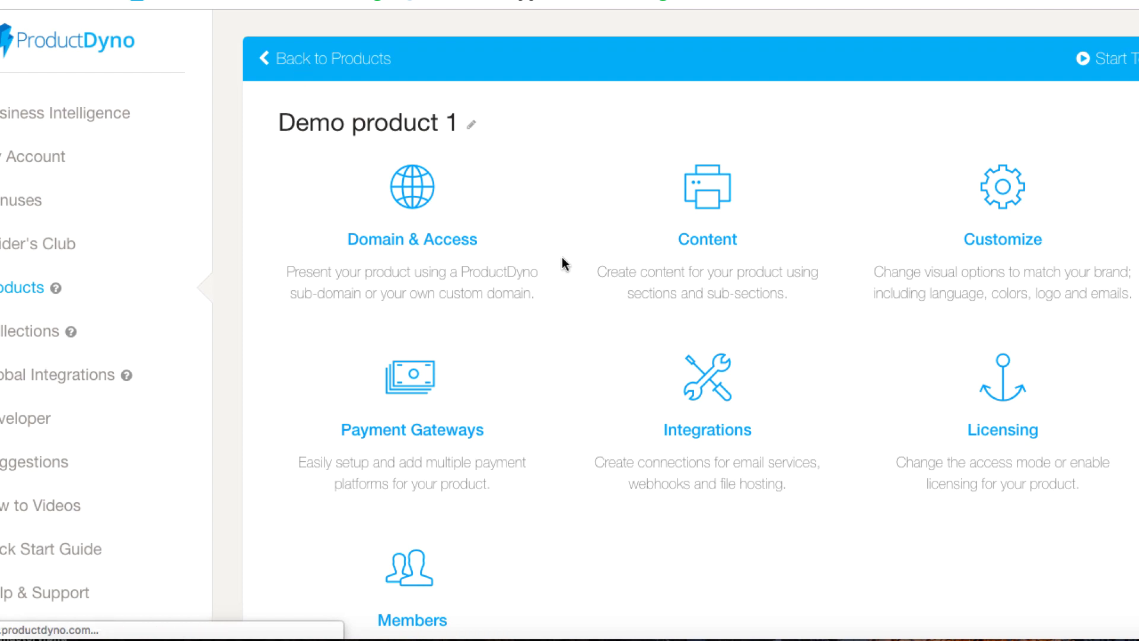
pyautogui.click(386, 428)
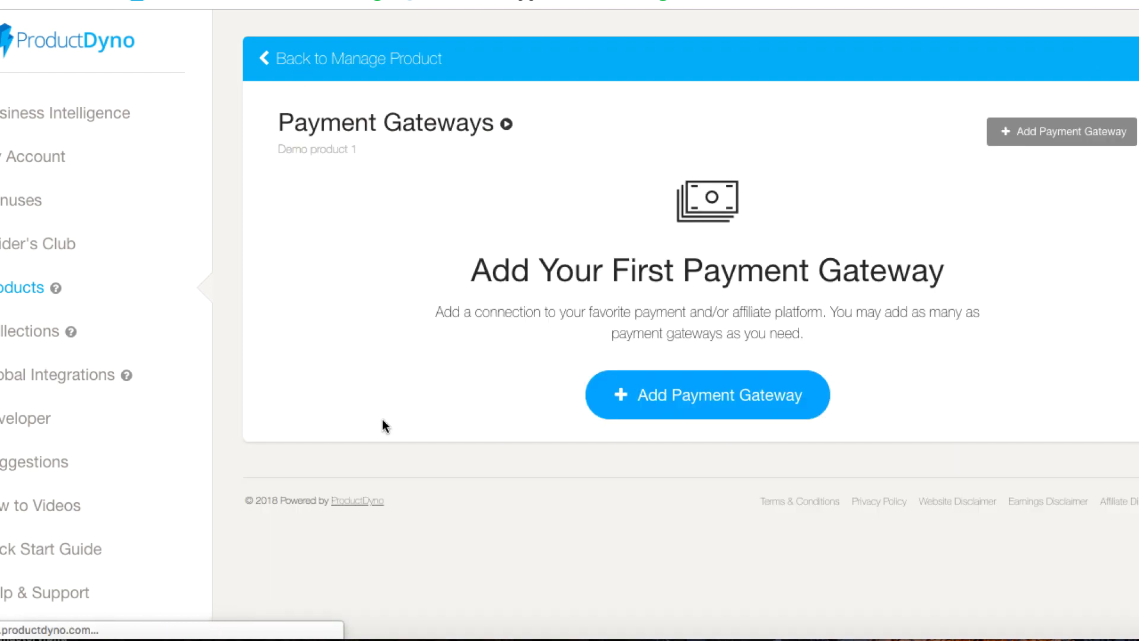
pyautogui.click(657, 396)
pyautogui.click(382, 280)
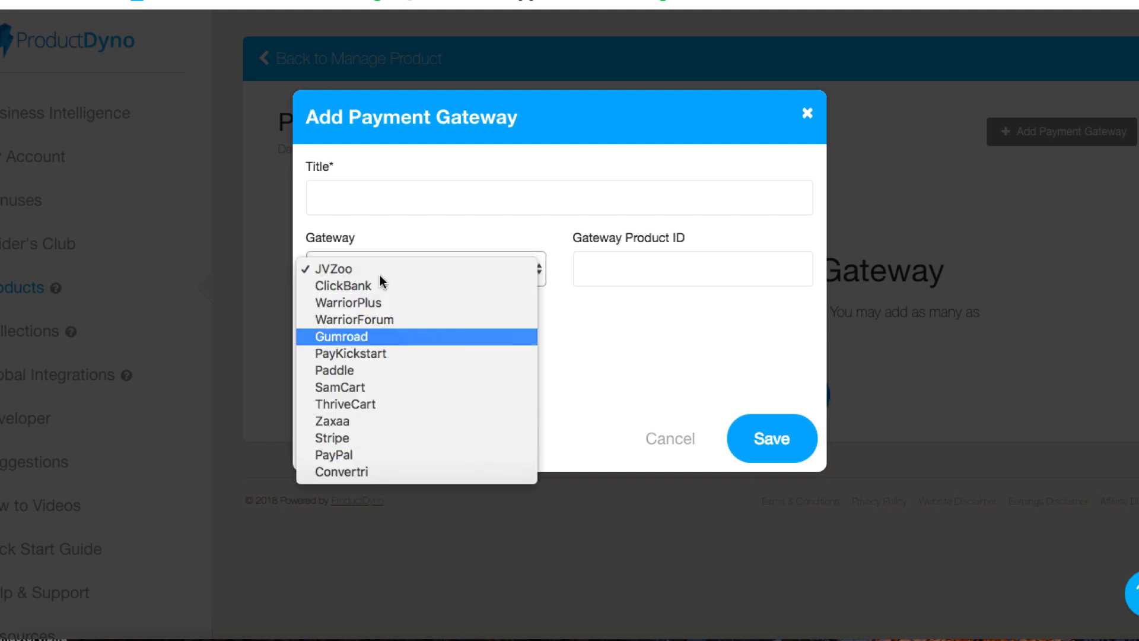
pyautogui.click(368, 353)
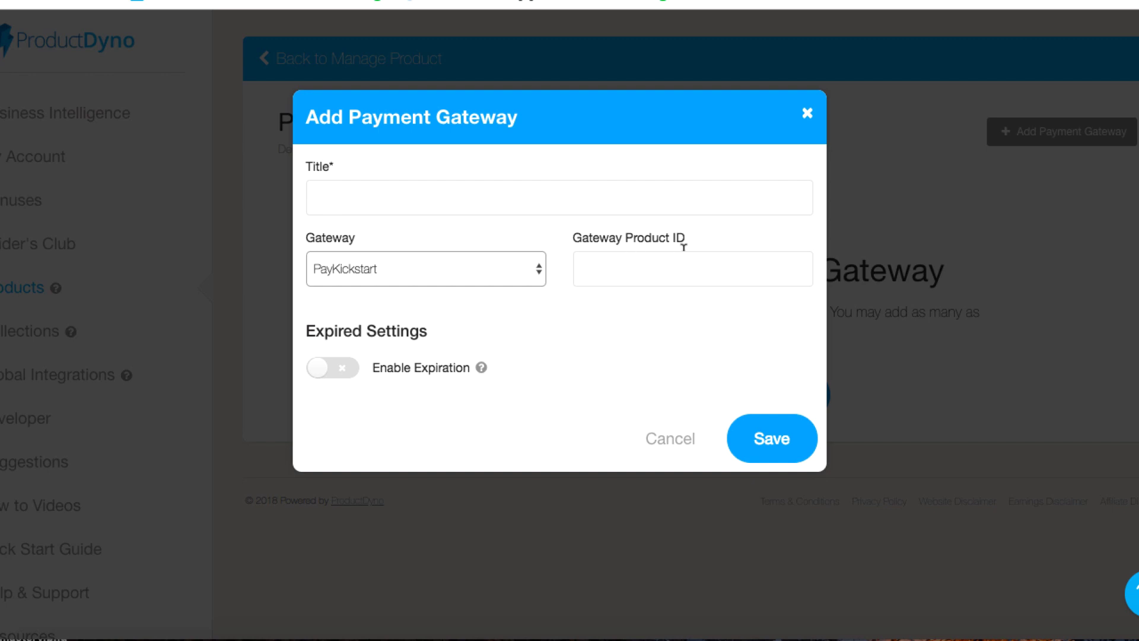
pyautogui.click(806, 112)
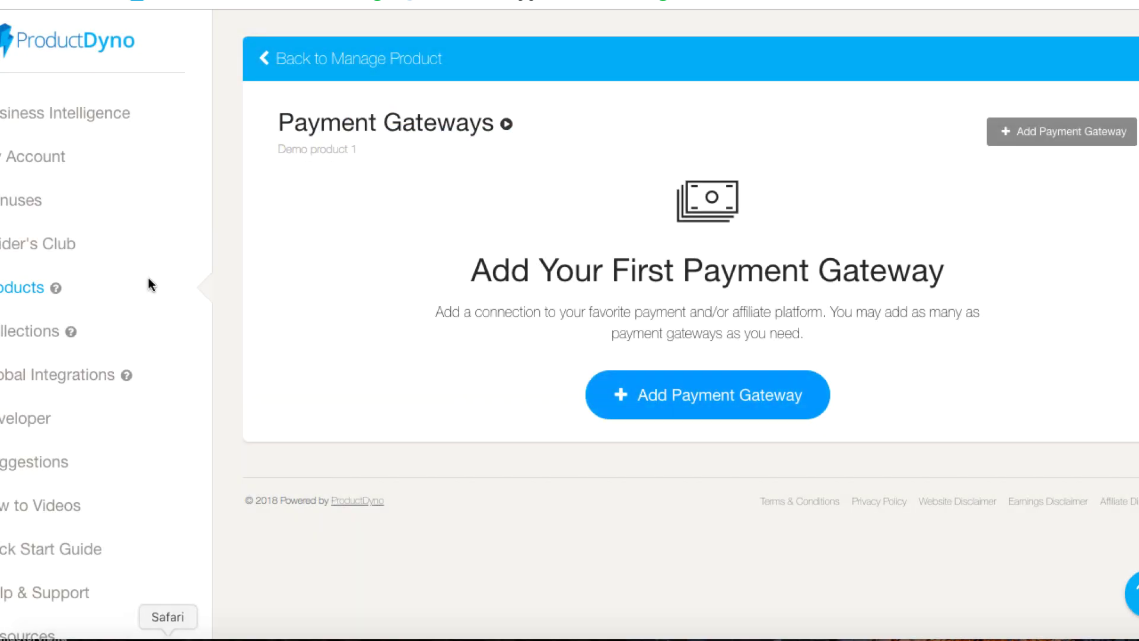
pyautogui.click(293, 57)
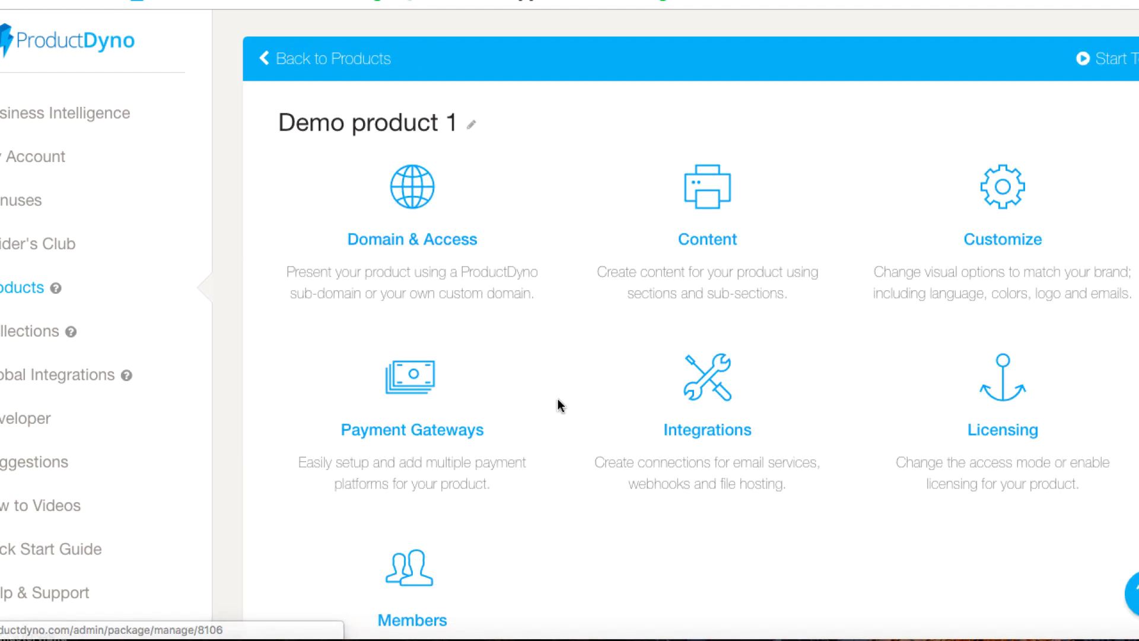
pyautogui.scroll(-2, 580, 404)
pyautogui.click(717, 377)
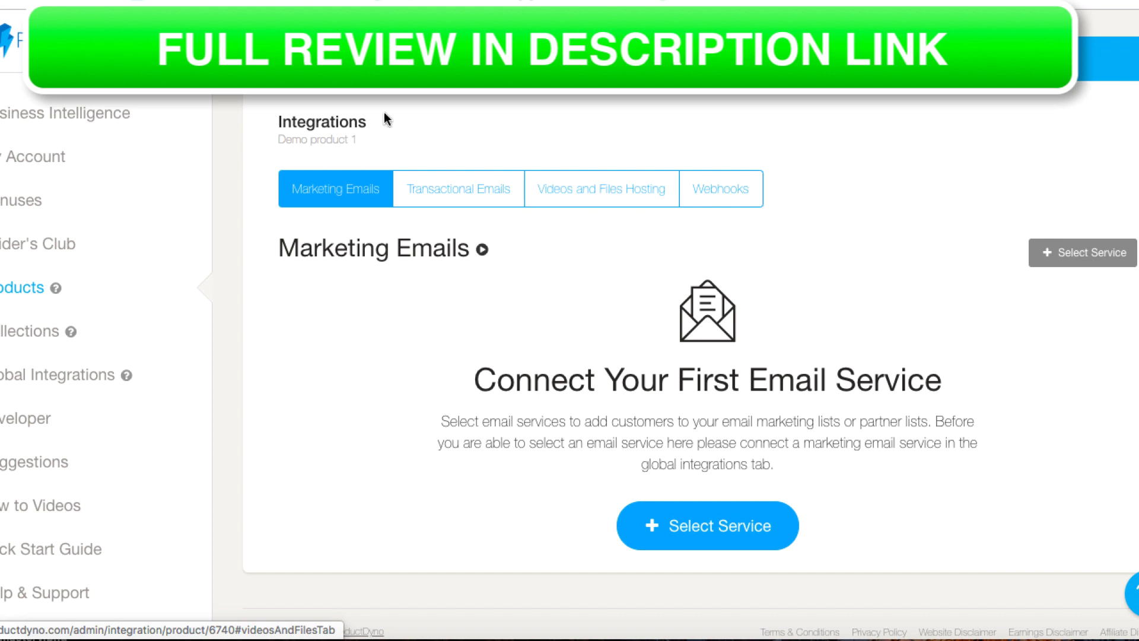
pyautogui.click(356, 65)
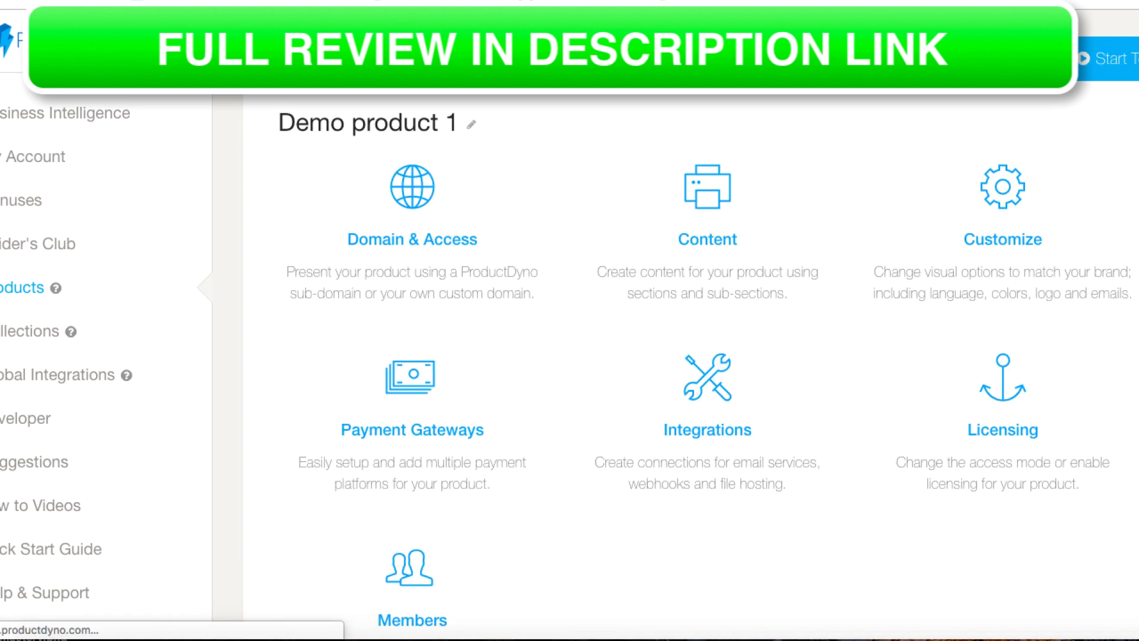
pyautogui.scroll(-2, 580, 305)
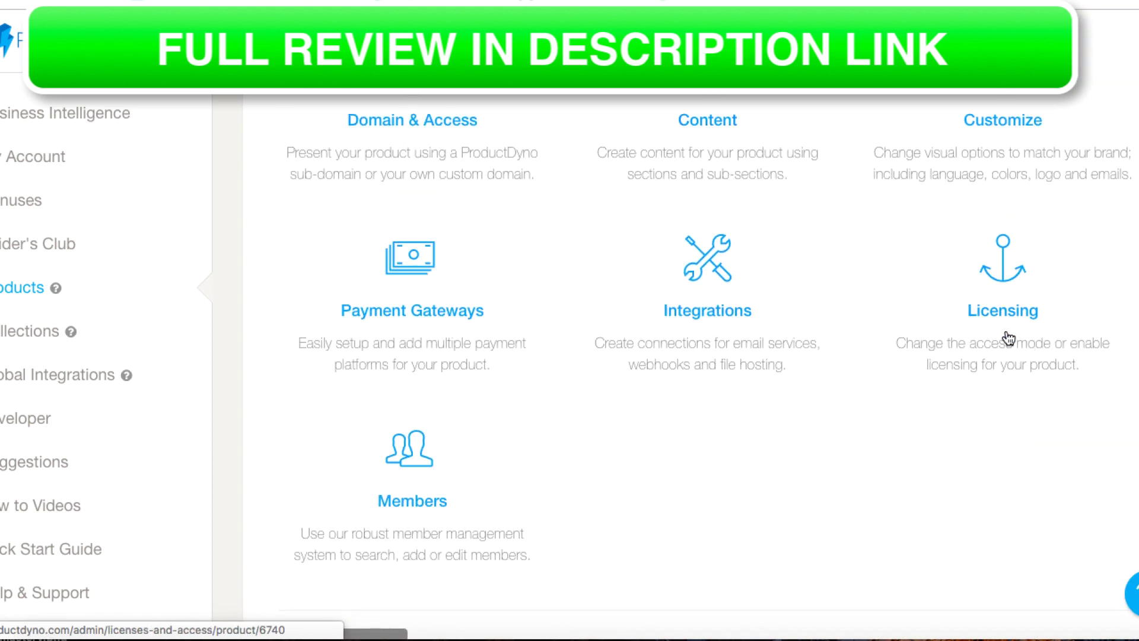
pyautogui.scroll(-1, 997, 298)
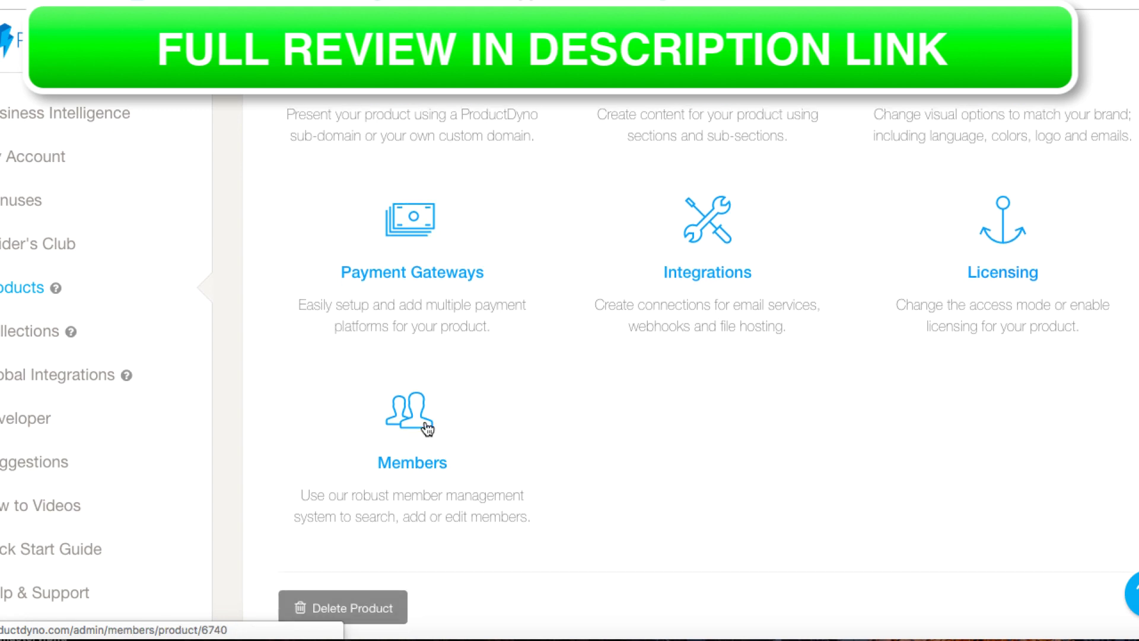
pyautogui.click(403, 408)
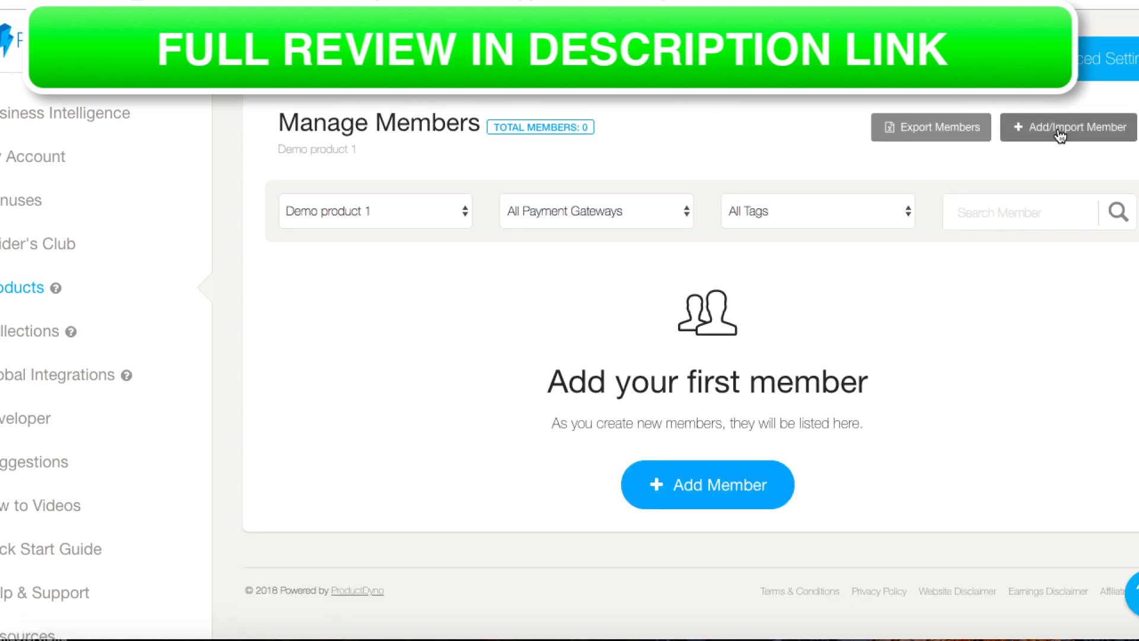
pyautogui.click(1059, 132)
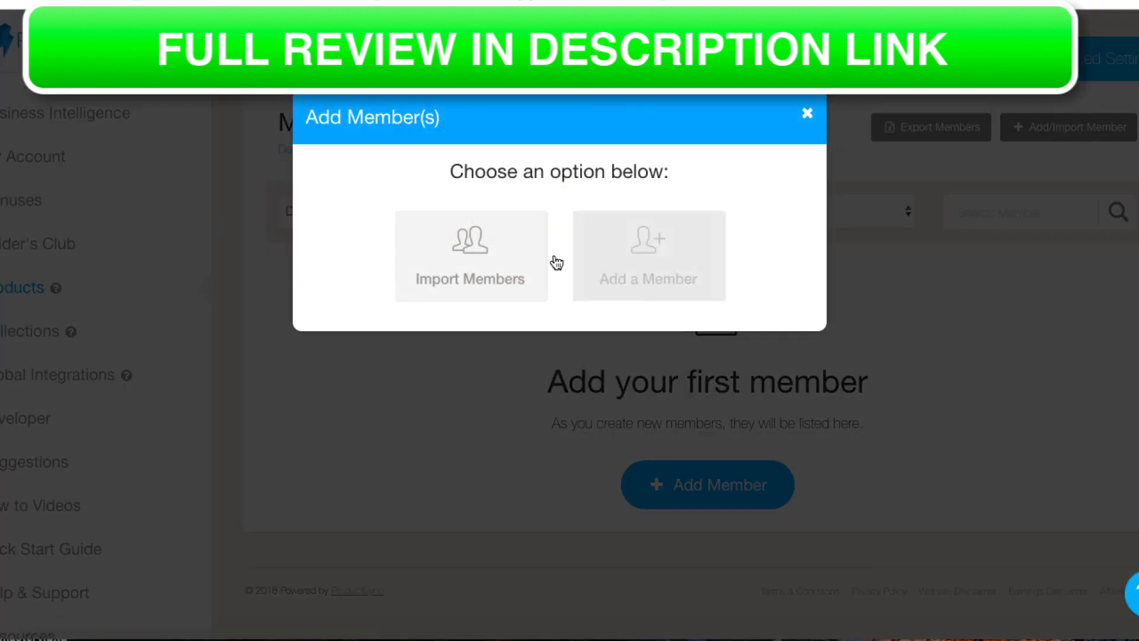
pyautogui.click(647, 260)
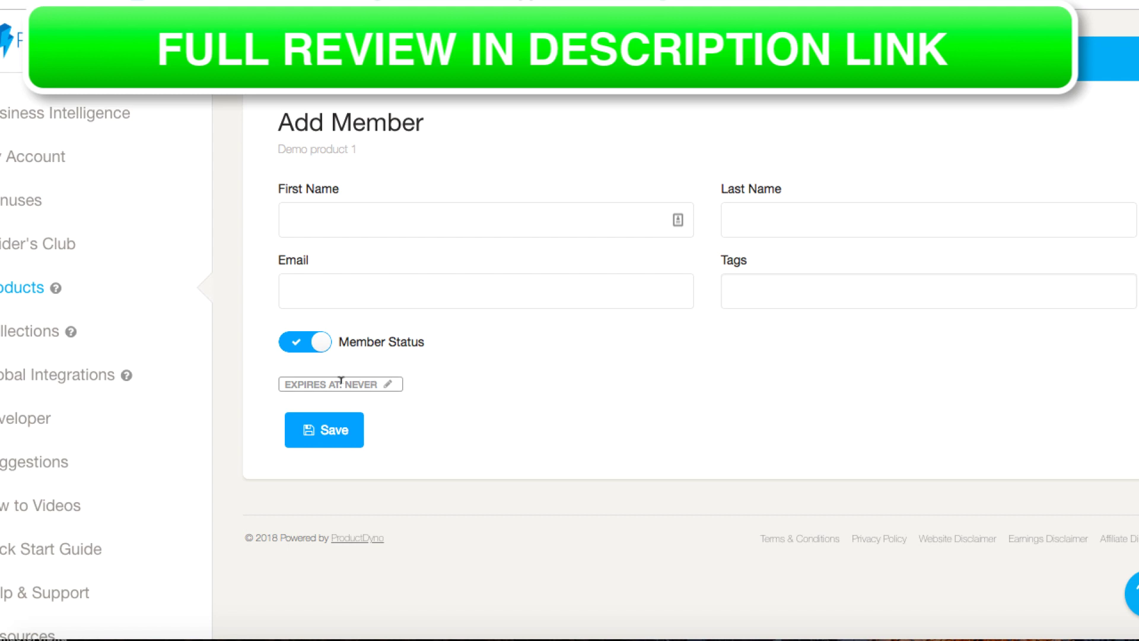
pyautogui.click(387, 386)
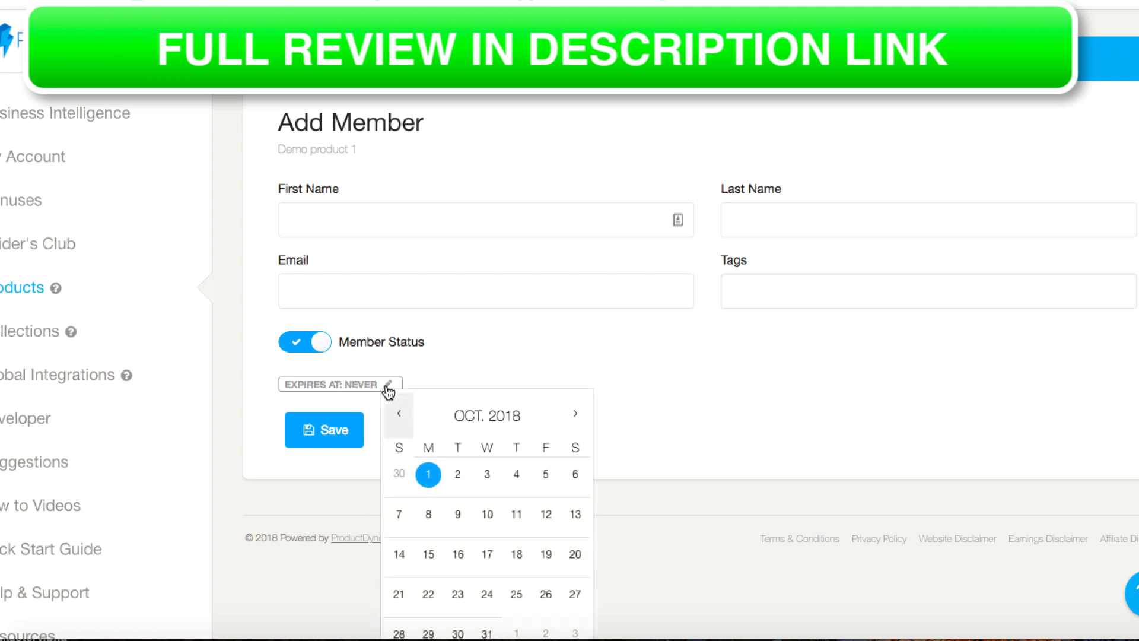
pyautogui.click(437, 519)
pyautogui.click(365, 221)
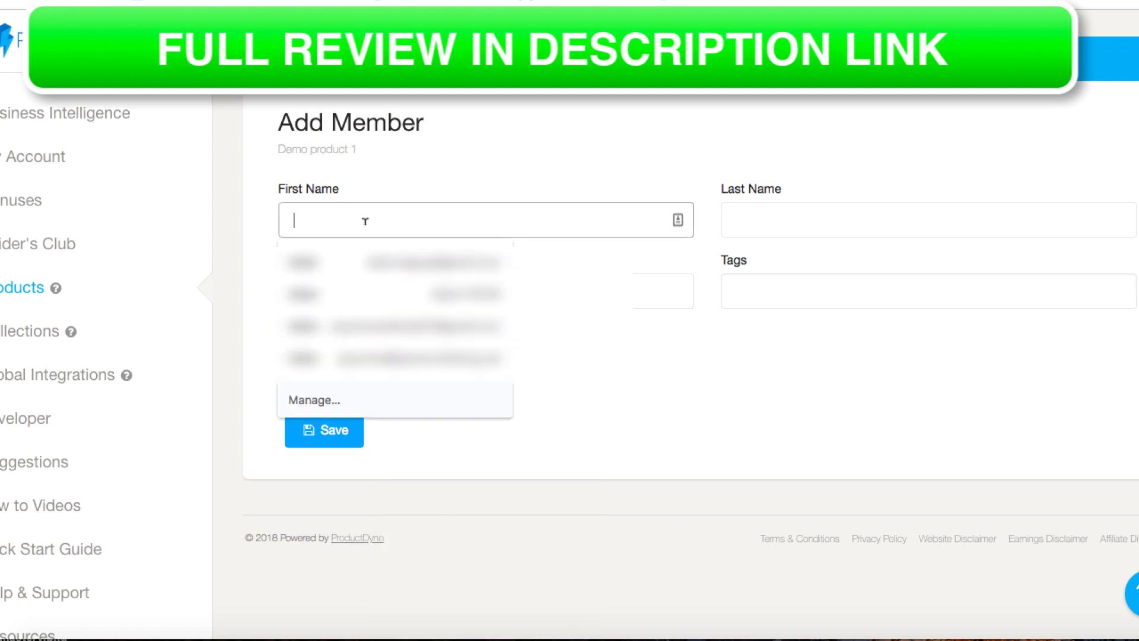
pyautogui.click(610, 338)
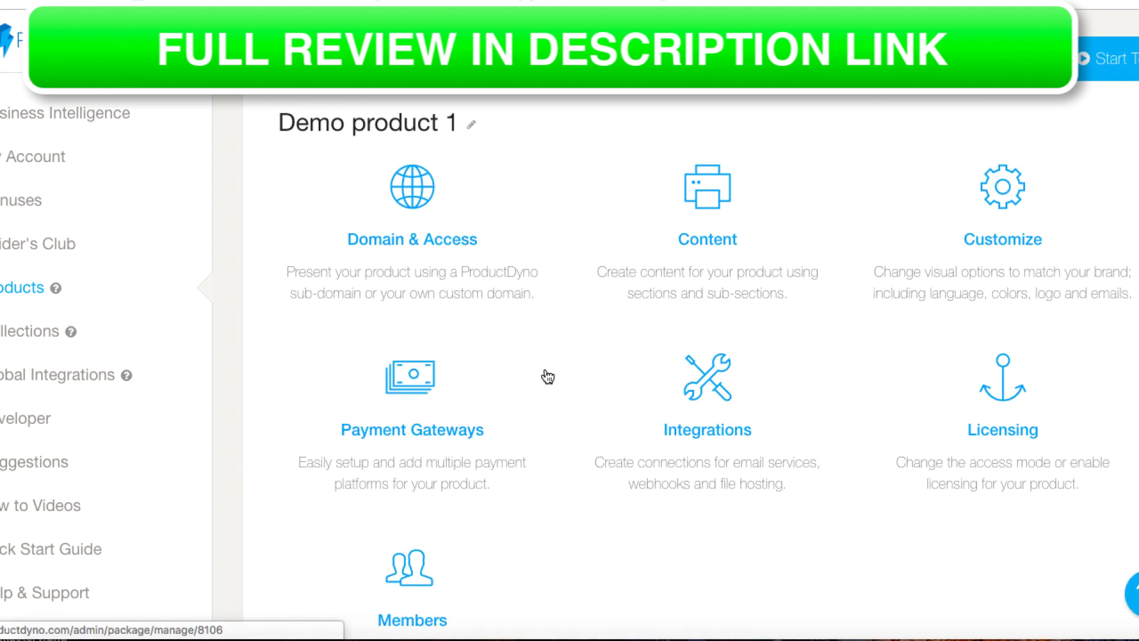
pyautogui.scroll(-3, 544, 376)
pyautogui.scroll(-2, 547, 376)
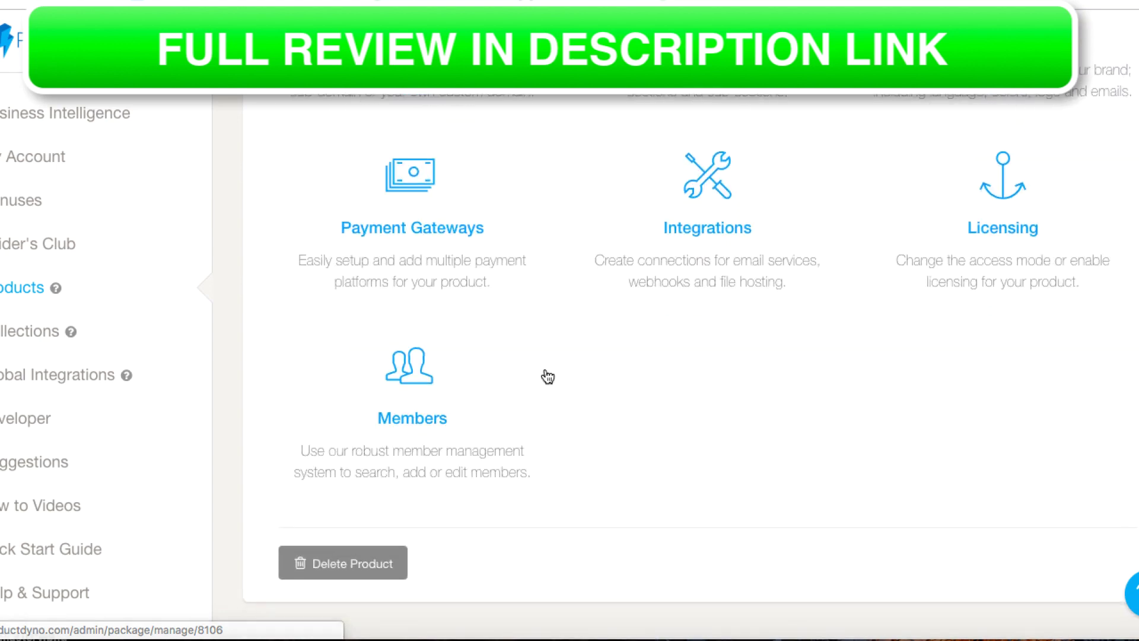
pyautogui.scroll(5, 547, 376)
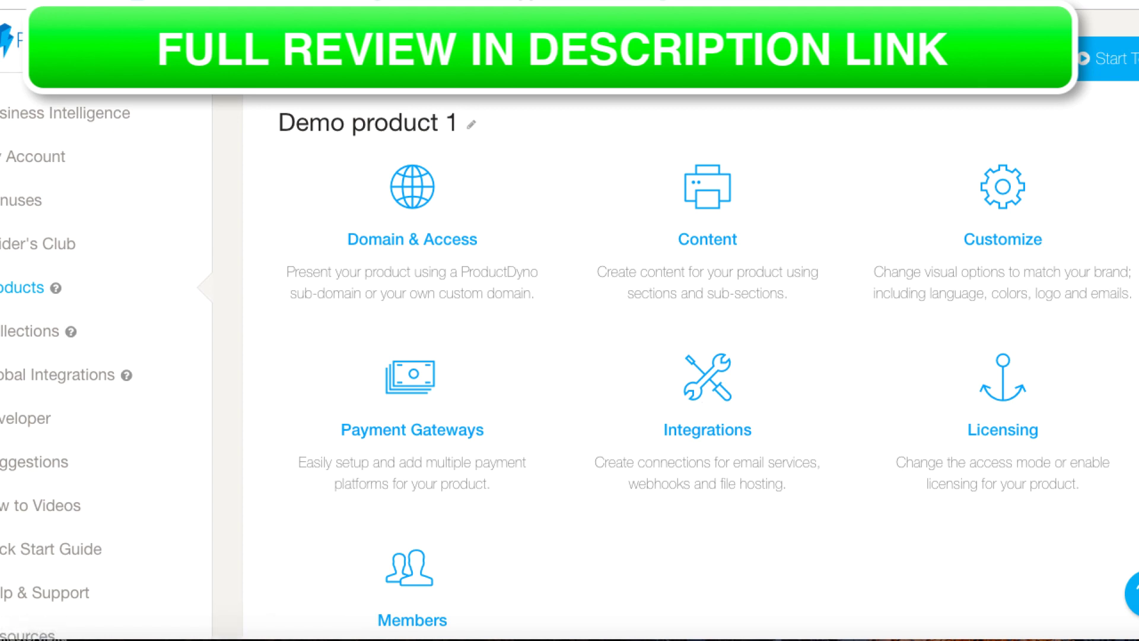
# Step: Reopen the YouTube Channel Mastery sales page from history and begin buying it
pyautogui.write('video')
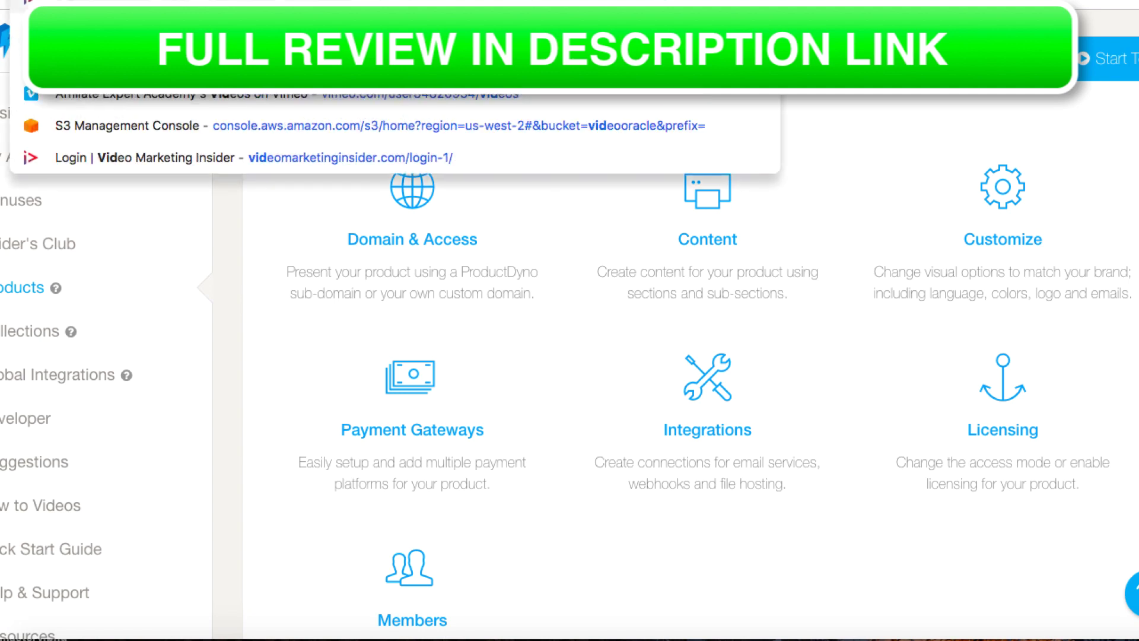
pyautogui.write('s')
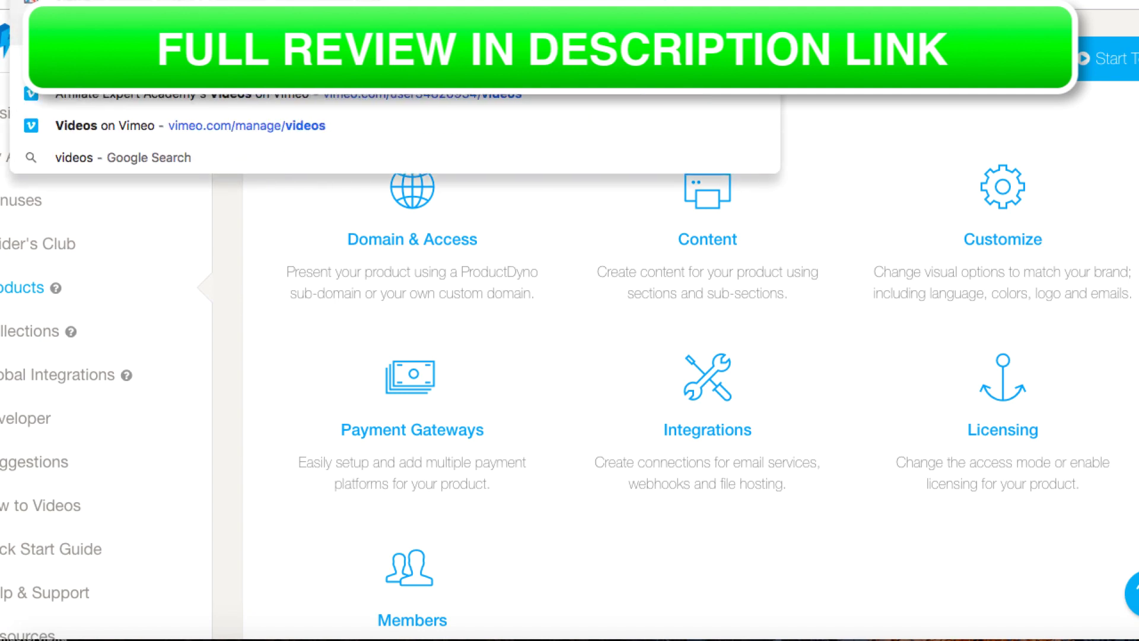
pyautogui.press('Return')
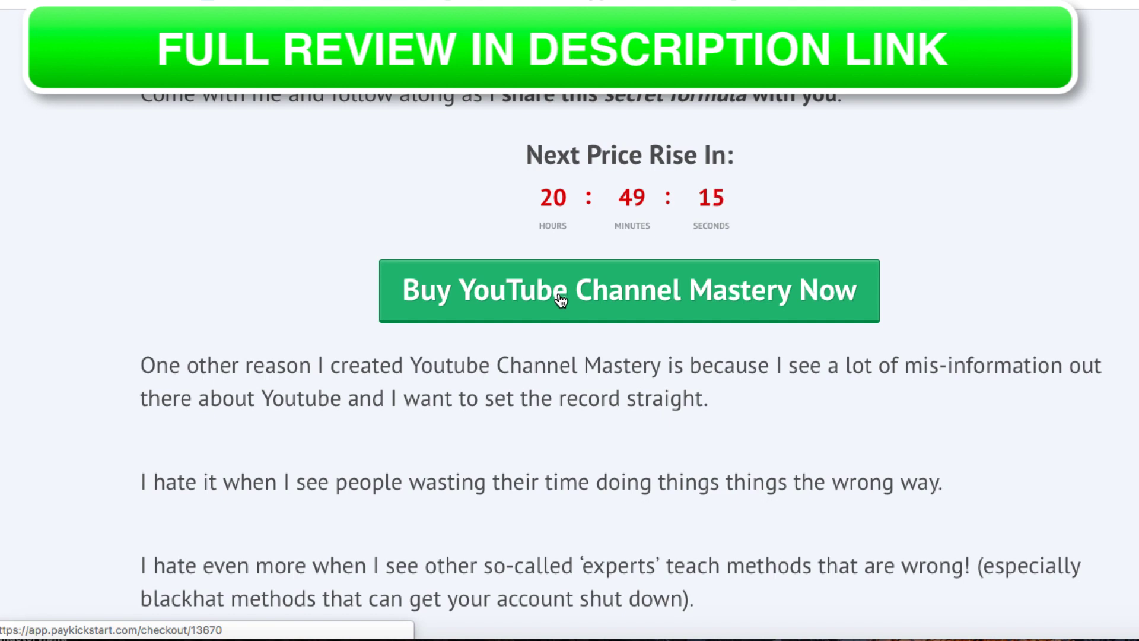
pyautogui.click(561, 299)
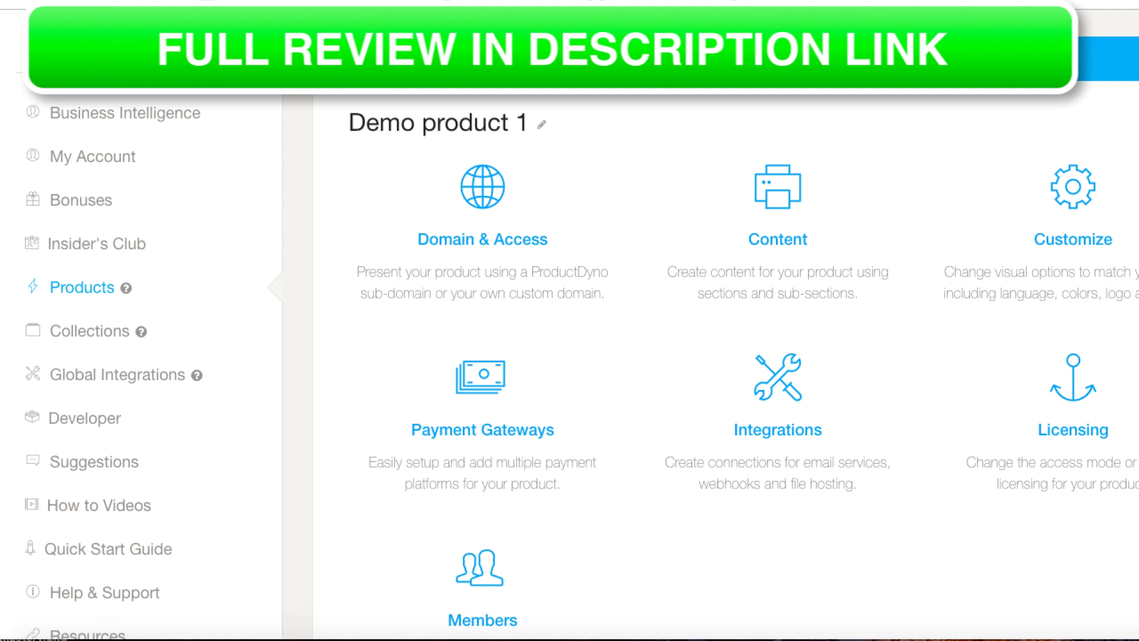
# Step: Open Business Intelligence and narrow its date range to Last 7 Days (September 25 – October 1, 2018)
pyautogui.click(104, 123)
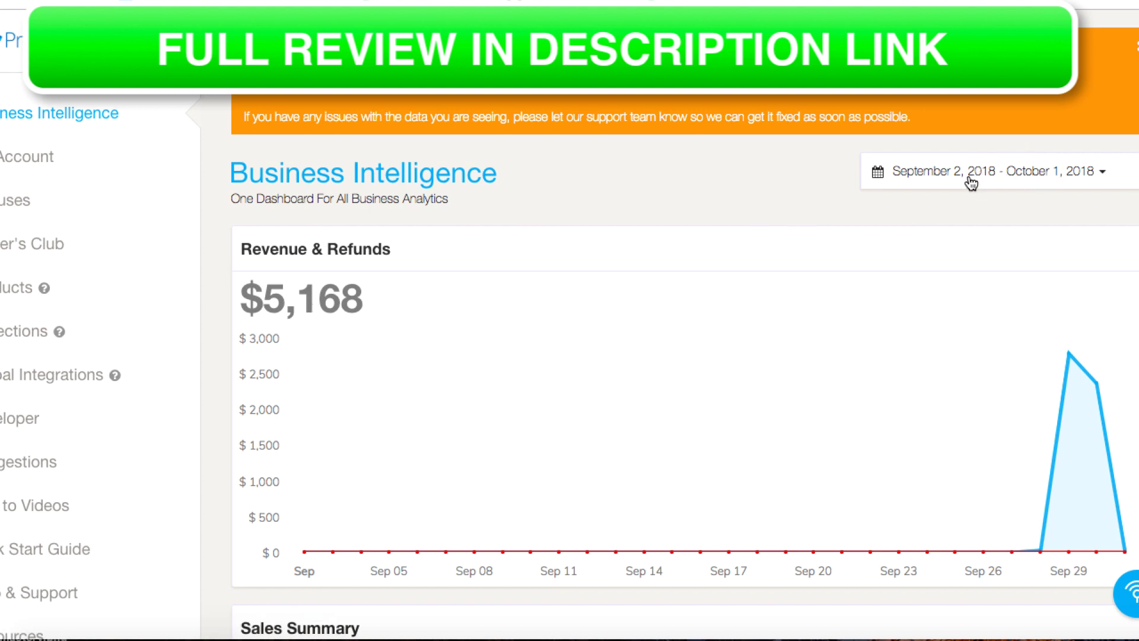
pyautogui.click(971, 178)
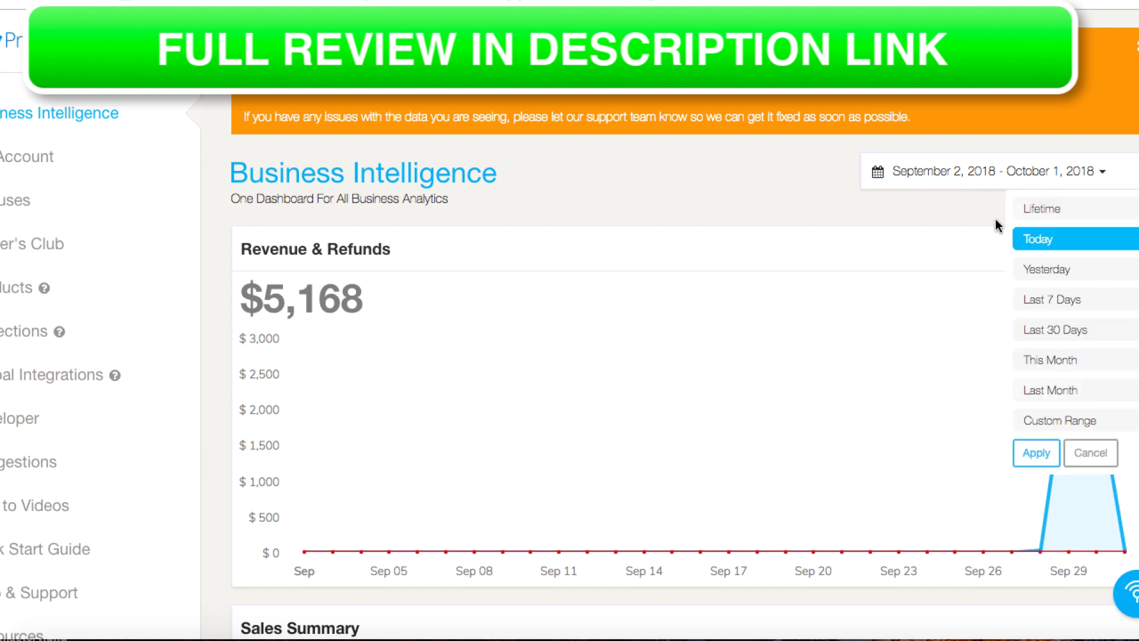
pyautogui.click(1056, 304)
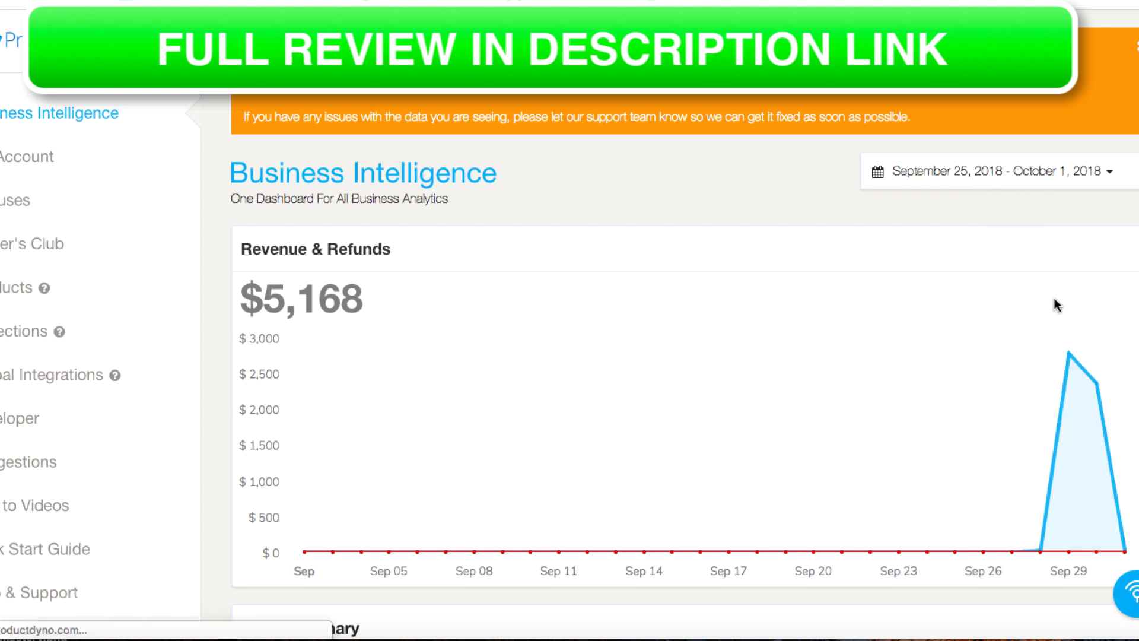